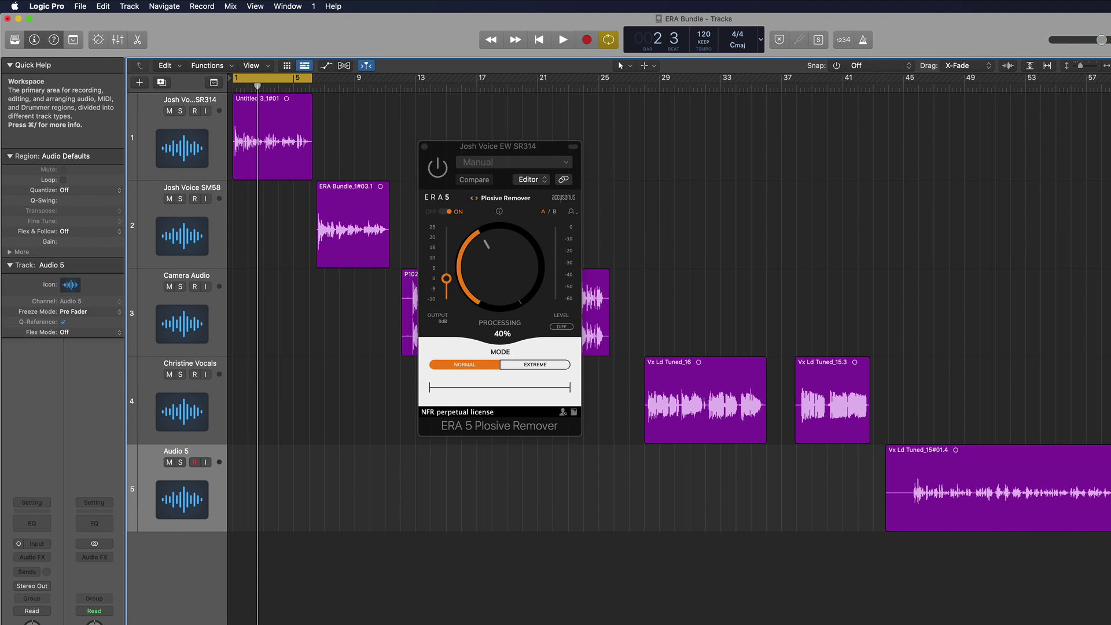
Step: Switch to Safari to view the ERA 5 Bundle Pro product page, and return to Logic Pro
key(super+Tab)
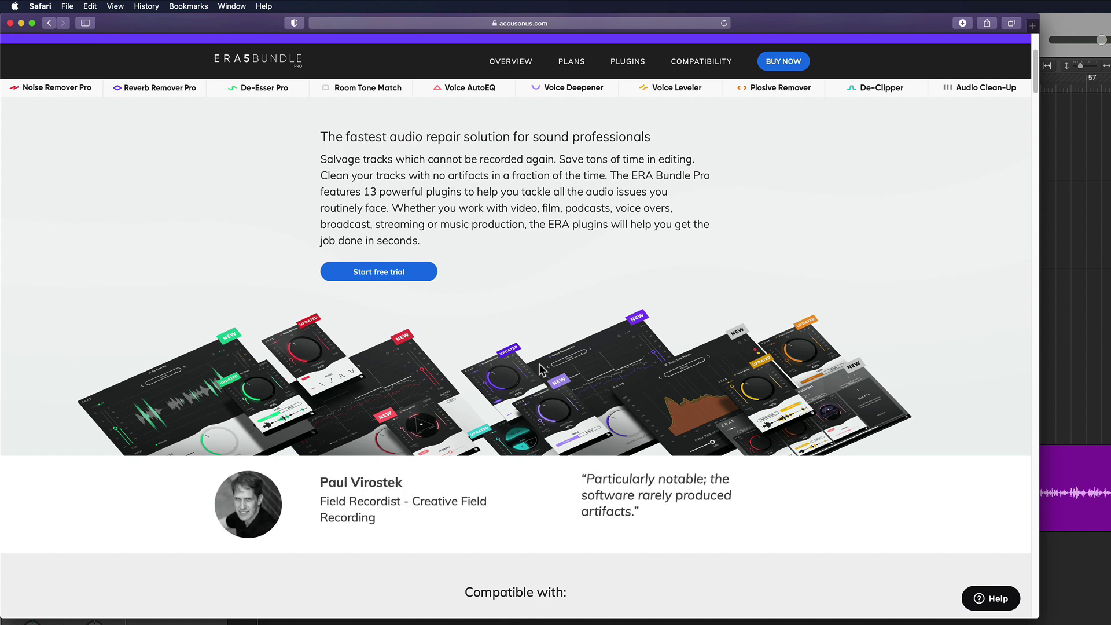
key(super+Tab)
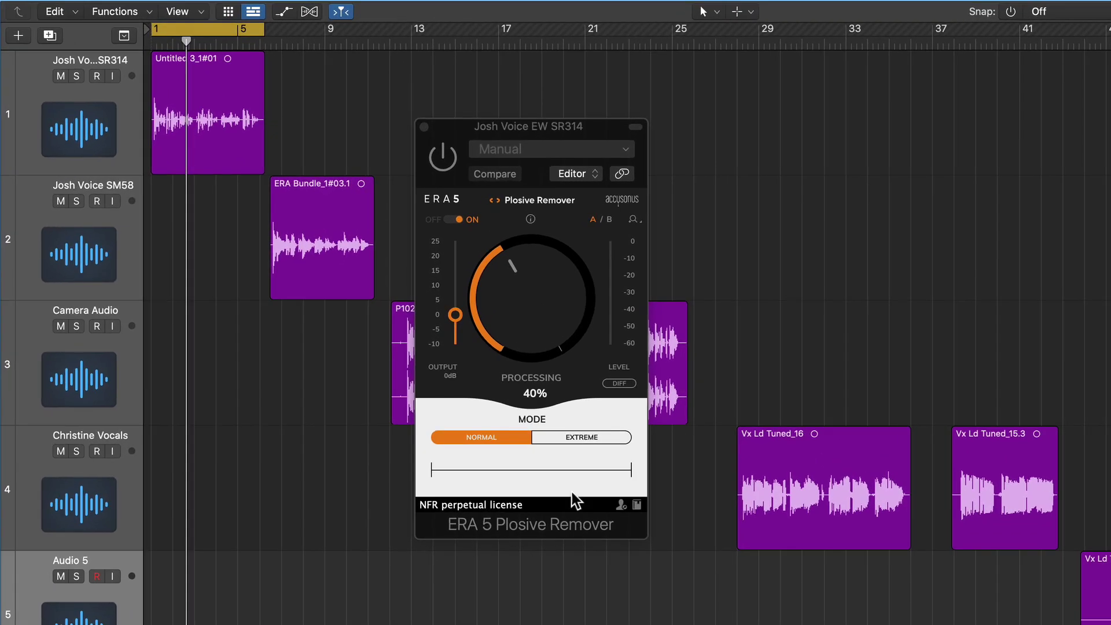
Step: Lower Plosive Remover's processing to 37%, try Extreme mode, and return the mode to Normal
click(561, 479)
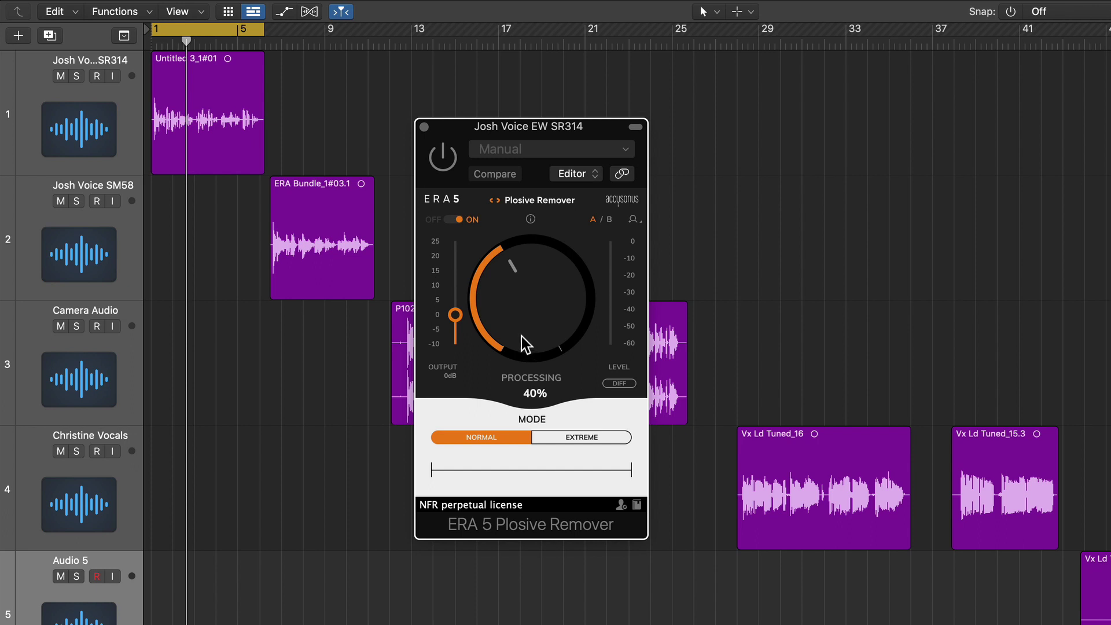
mouse_move(555, 275)
mouse_down()
mouse_move(537, 284)
mouse_move(540, 304)
mouse_move(538, 277)
mouse_up()
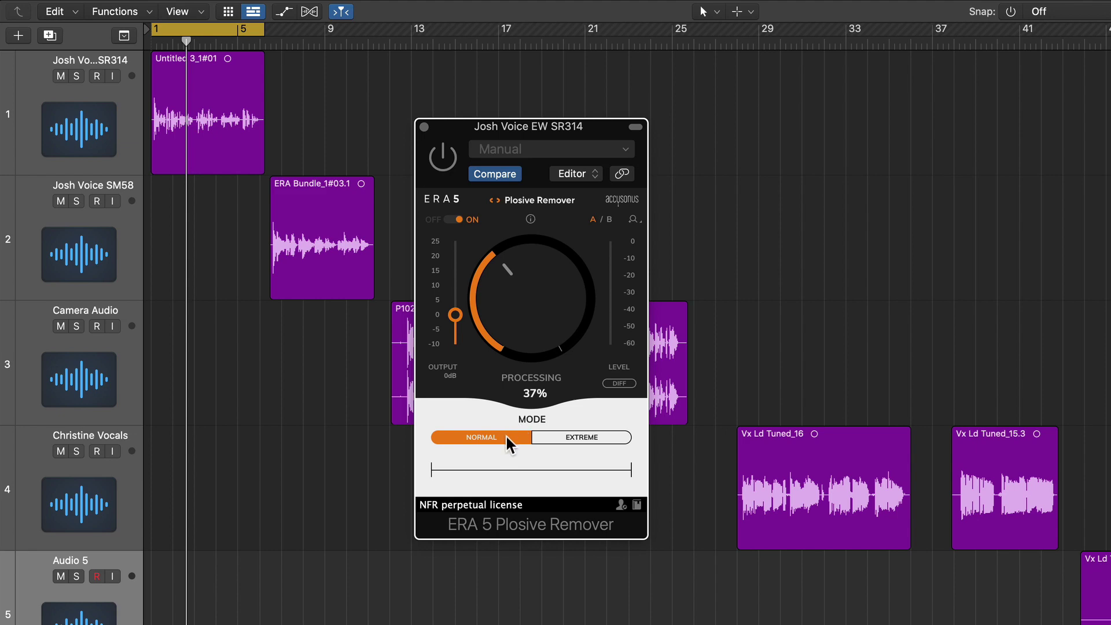
click(569, 439)
click(481, 437)
Step: Enlarge the timeline horizontally and play the SR314 voice region from the start with Plosive Remover bypassed
click(288, 119)
key(super+Right)
scroll(268, 295, left, 2)
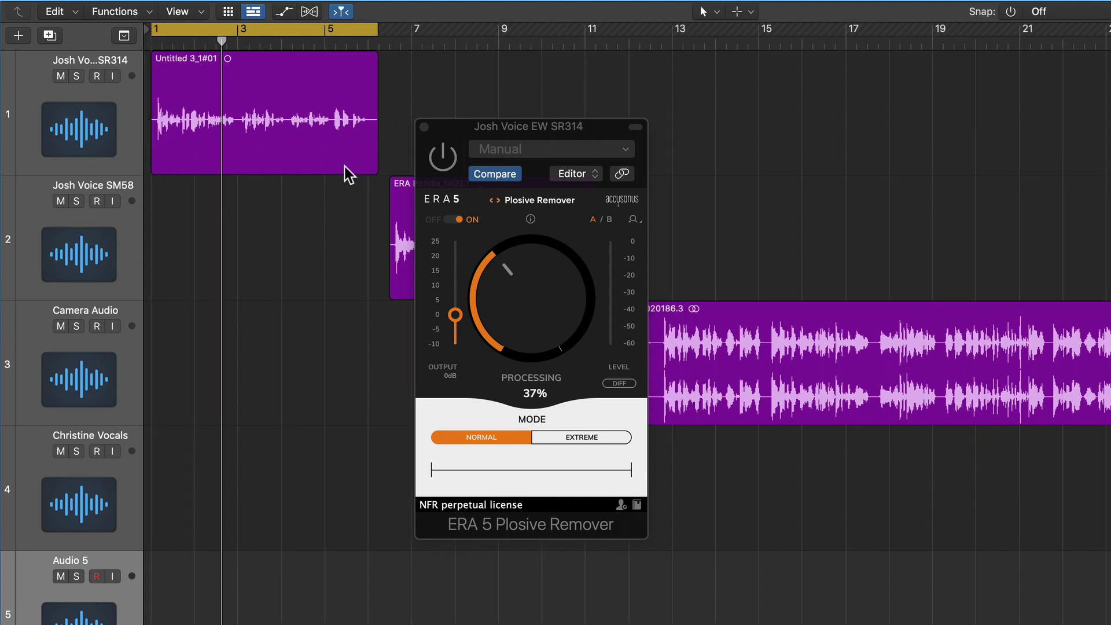
key(Return)
key(space)
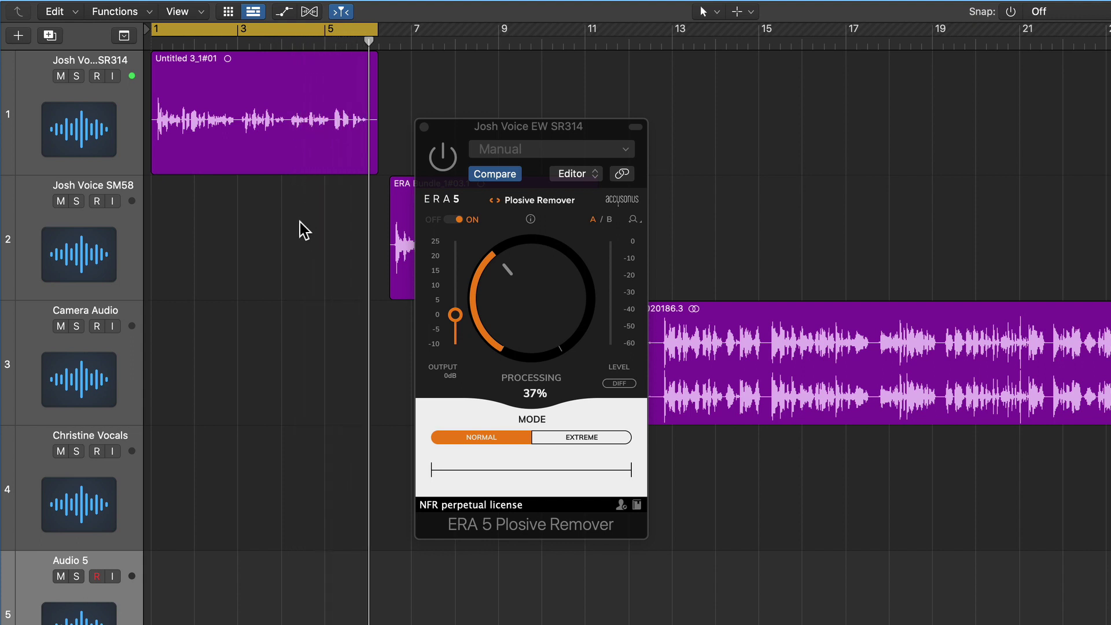
Step: Turn off cycle mode and play the SR314 voice region from about bar 3
key(Return)
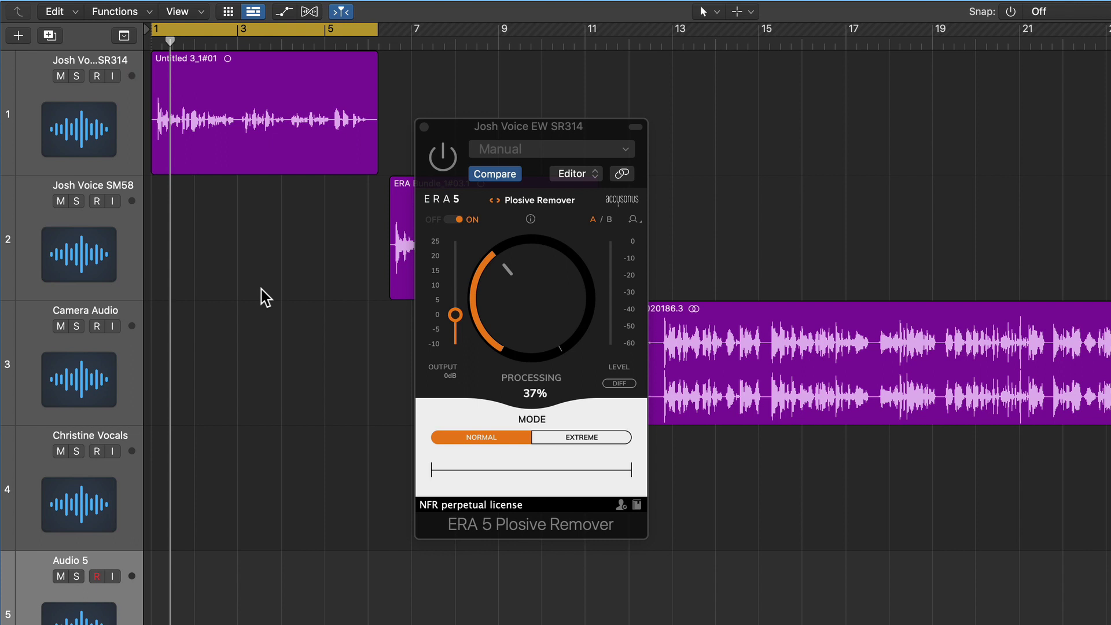
key(c)
click(239, 42)
key(space)
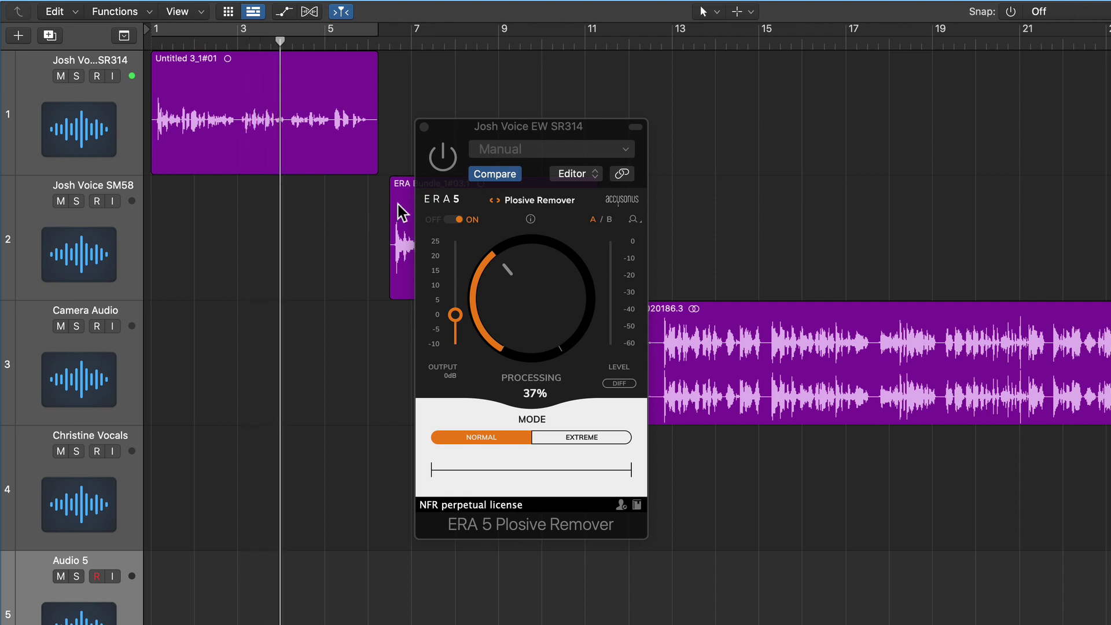
Step: Enable Plosive Remover, raise its processing to 48%, and fine-tune the amount while playing the SR314 voice region
click(441, 168)
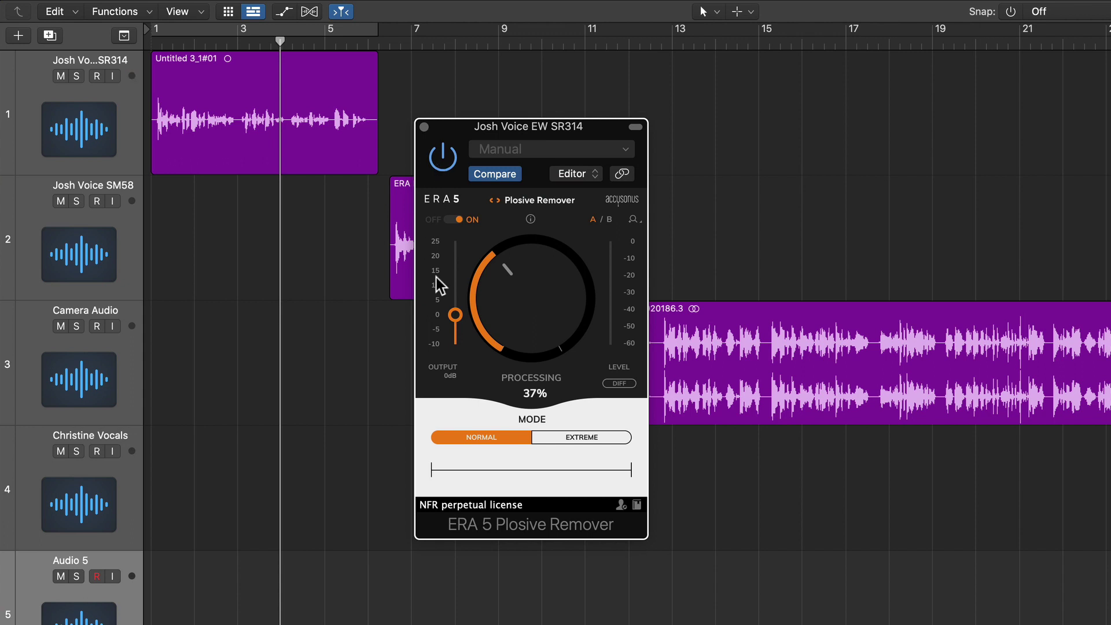
drag(555, 313, 550, 280)
click(335, 153)
key(space)
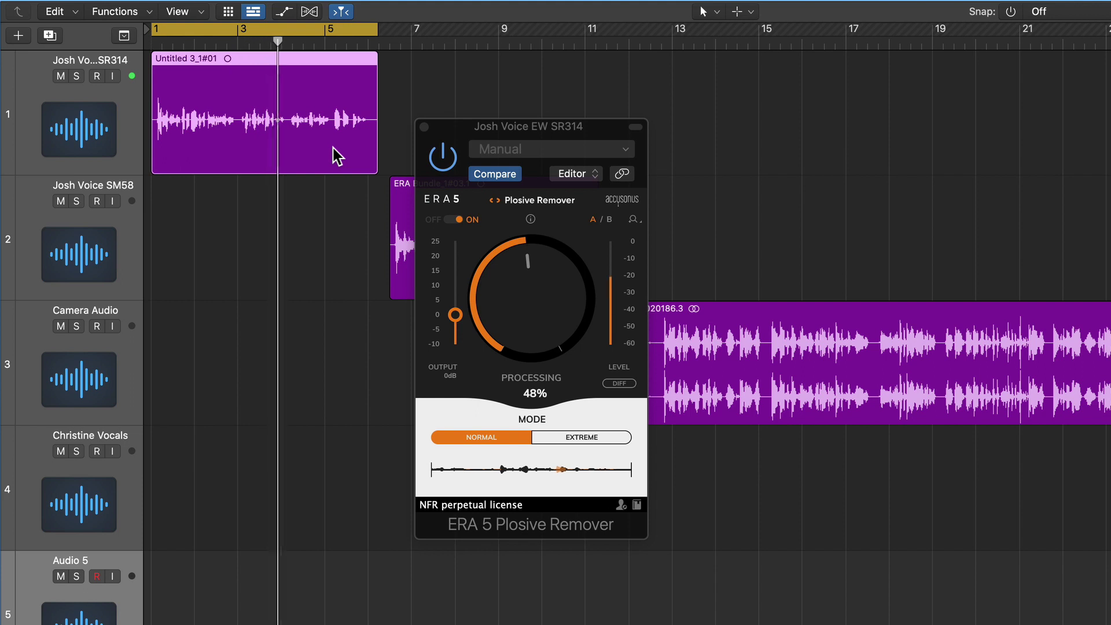
drag(522, 313, 520, 322)
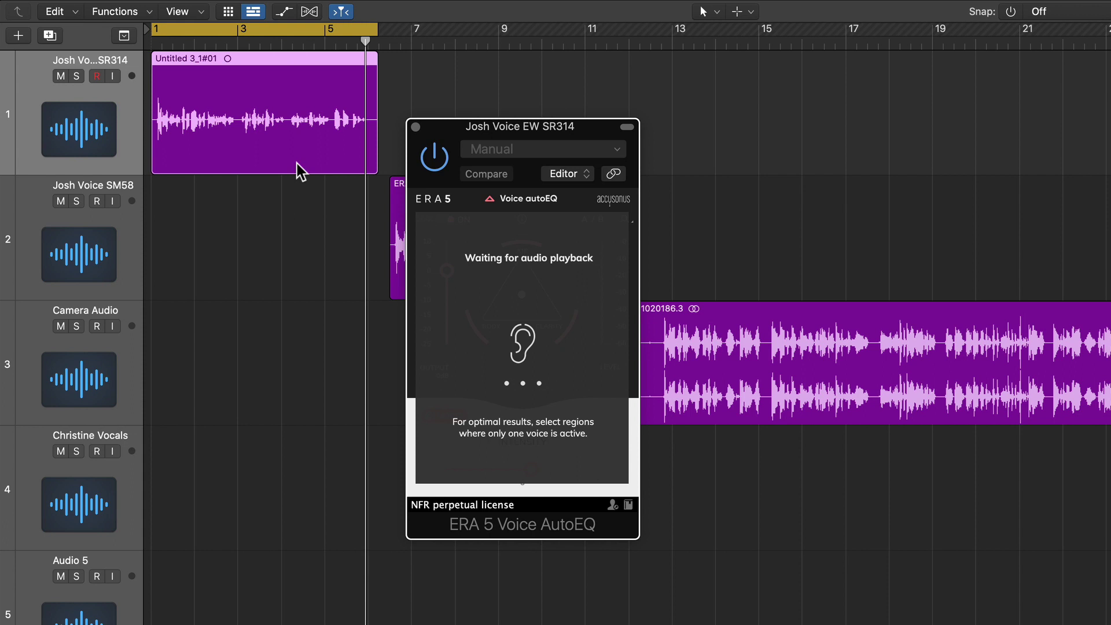
Step: Run Voice autoEQ's analysis on the SR314 voice, shift its balance toward Air, and set the intensity to 1.7
key(space)
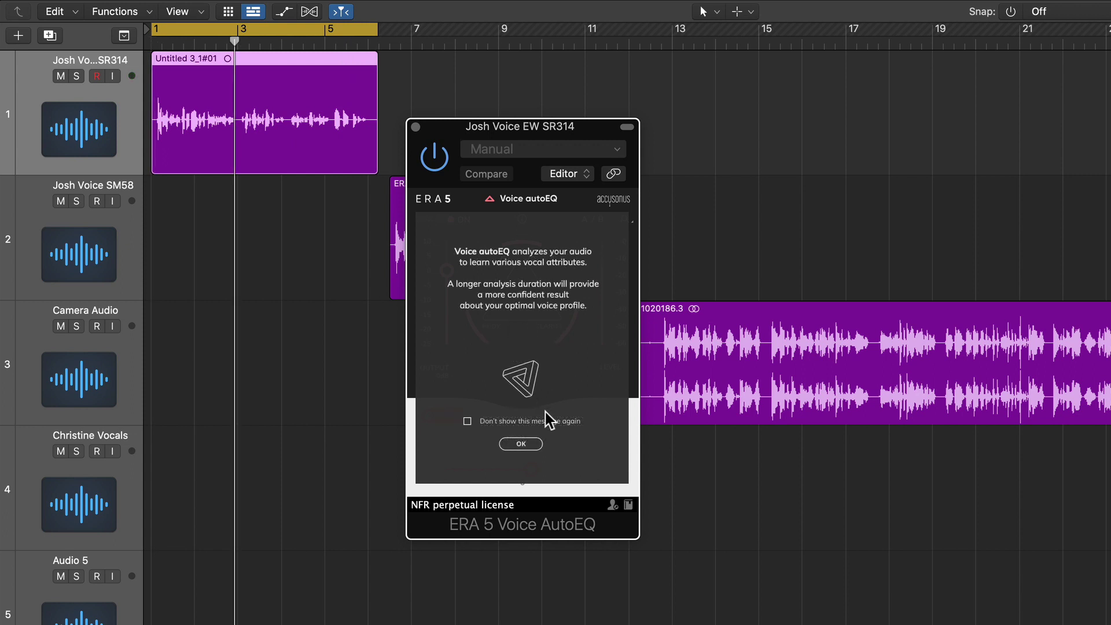
click(528, 442)
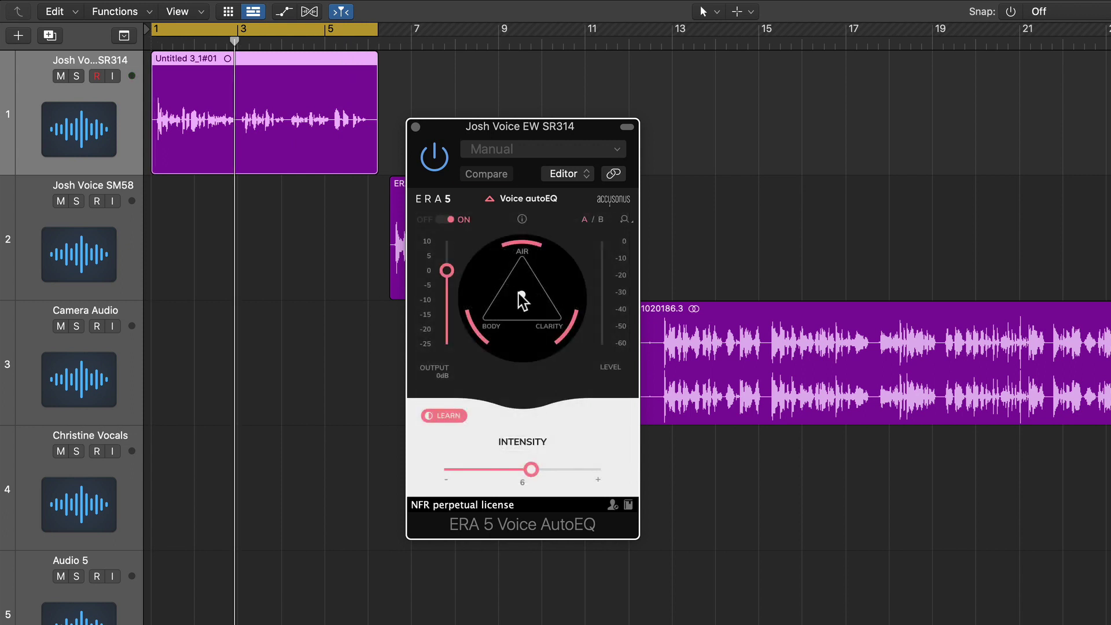
mouse_move(519, 286)
mouse_down()
mouse_move(534, 276)
mouse_move(518, 301)
mouse_move(529, 262)
mouse_move(532, 296)
mouse_up()
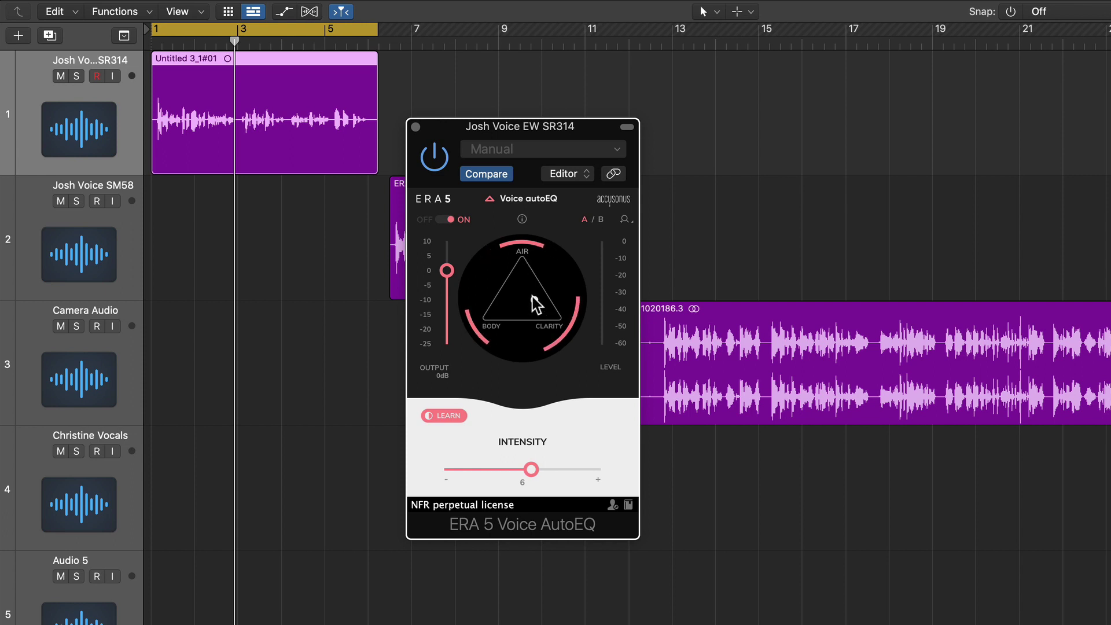
drag(529, 479, 443, 488)
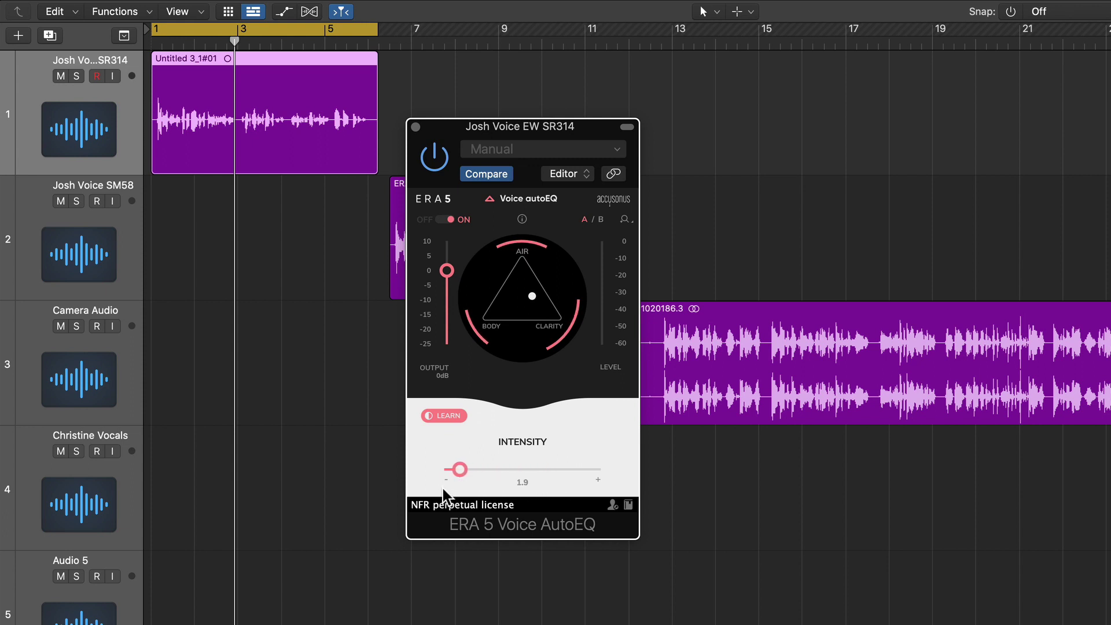
drag(531, 296, 523, 279)
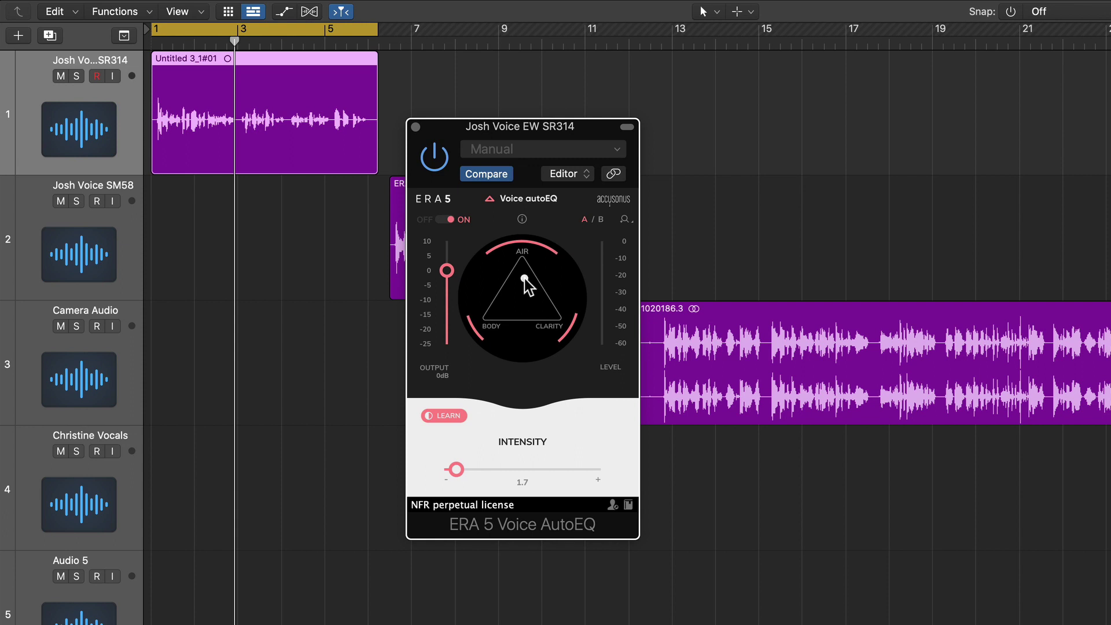
Step: Play the SR314 voice region while bypassing and re-enabling Voice autoEQ to compare the sound
key(space)
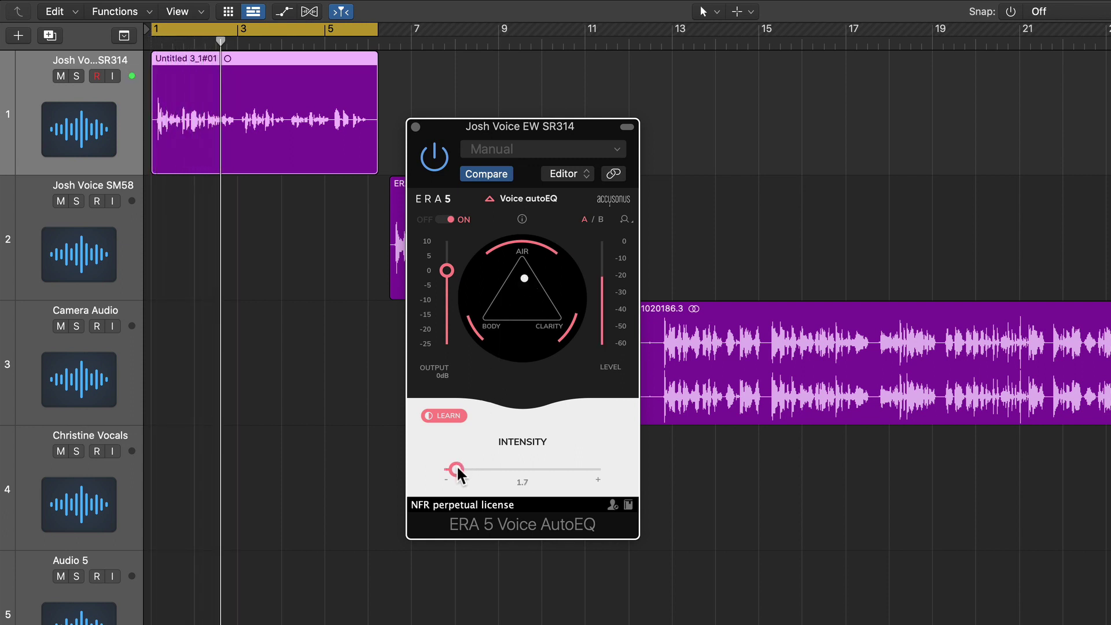
click(437, 161)
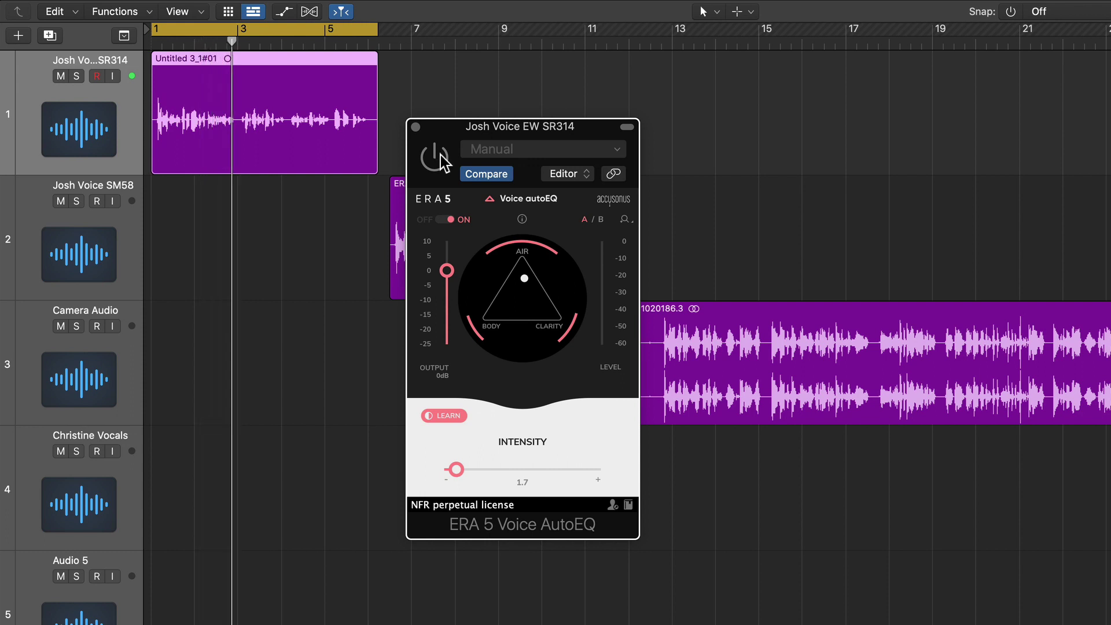
click(440, 155)
key(space)
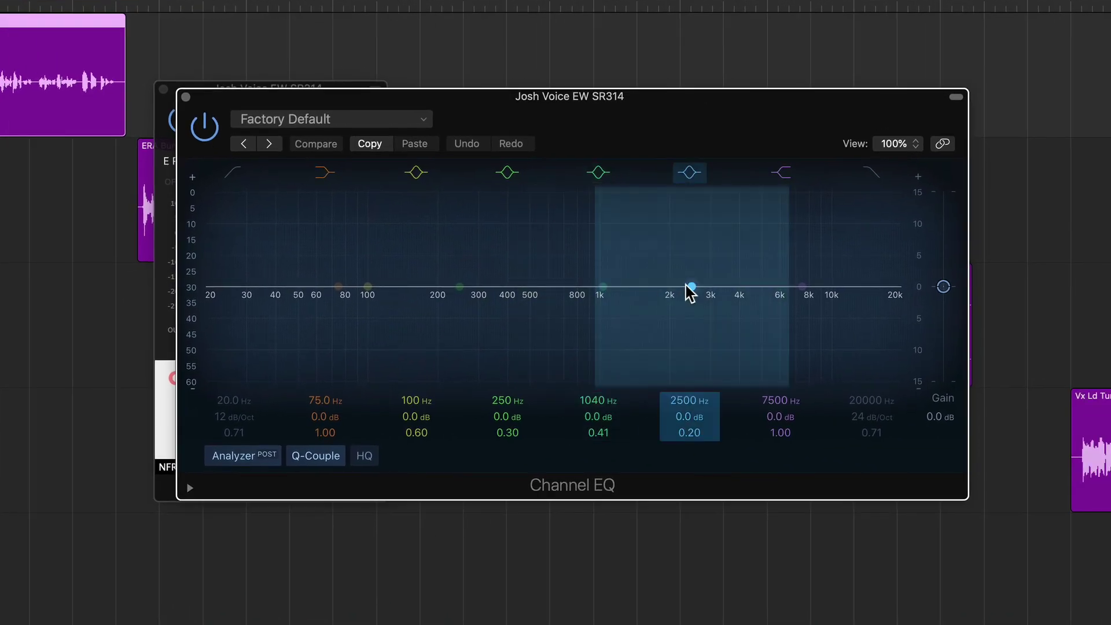
Step: Reshape Channel EQ's 2500 Hz band into a 2.1 dB boost at 1520 Hz with a Q of 2.00
drag(942, 323, 888, 322)
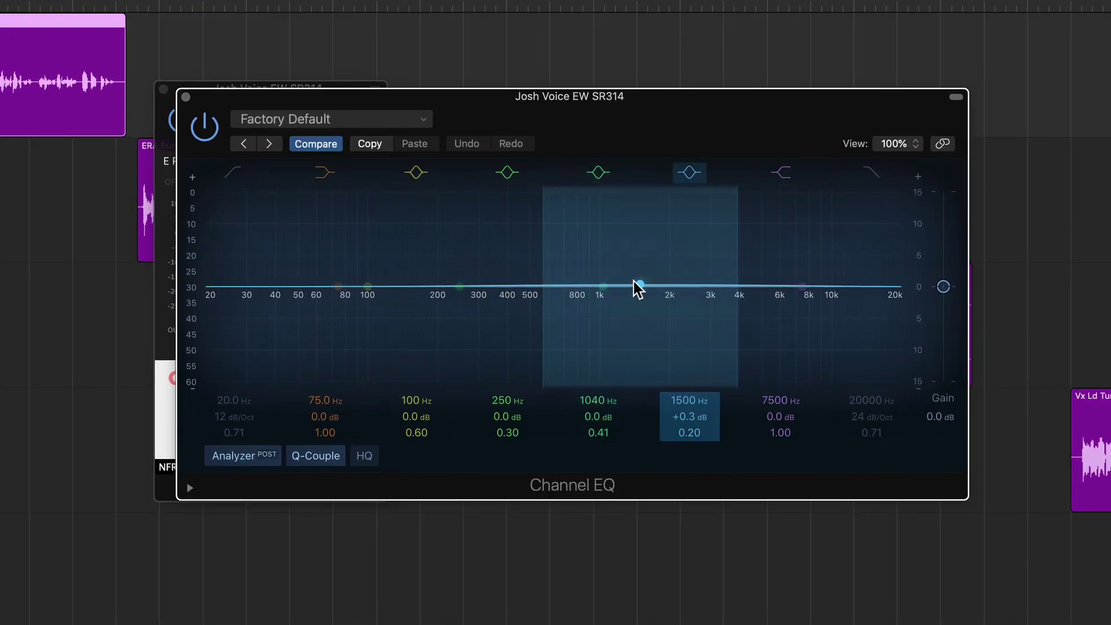
drag(636, 286, 636, 270)
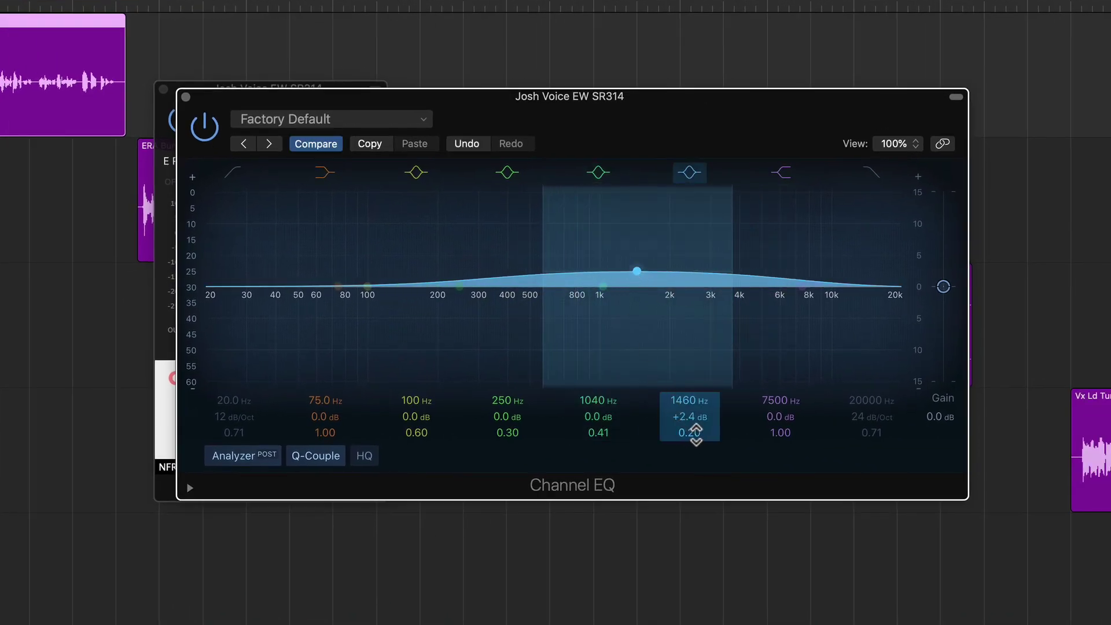
drag(696, 434, 696, 391)
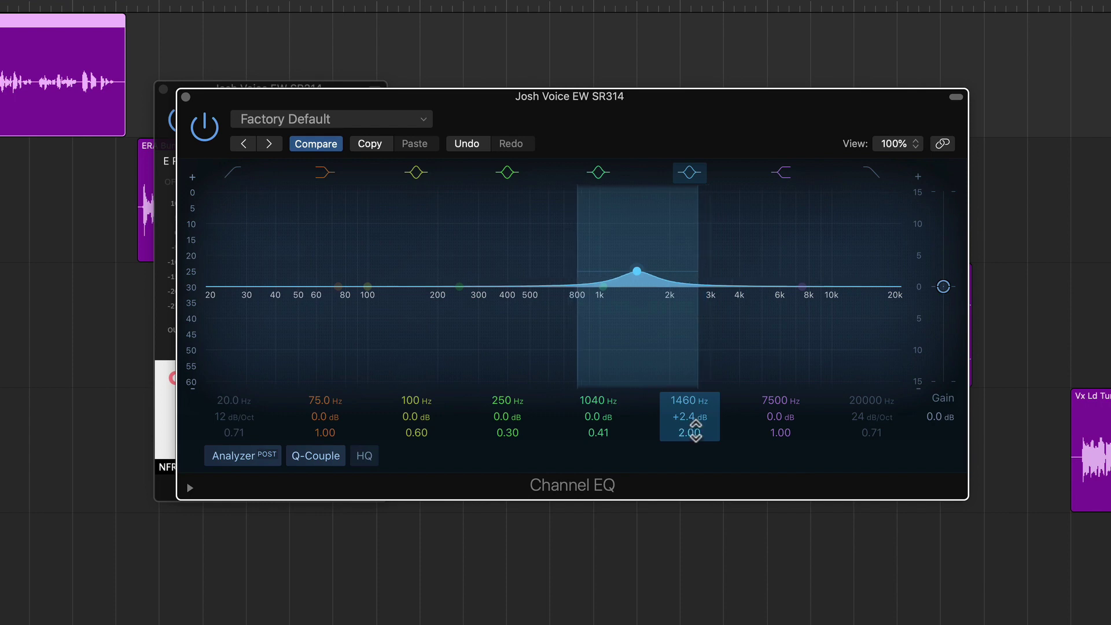
mouse_move(638, 273)
mouse_down()
mouse_move(610, 191)
mouse_move(674, 193)
mouse_move(619, 198)
mouse_move(700, 214)
mouse_move(601, 176)
mouse_move(662, 189)
mouse_move(588, 191)
mouse_move(645, 216)
mouse_move(612, 211)
mouse_move(657, 207)
mouse_move(642, 280)
mouse_up()
Step: Enable Channel EQ's low-cut filter at about 64.5 Hz with a 48 dB/Oct slope
click(235, 173)
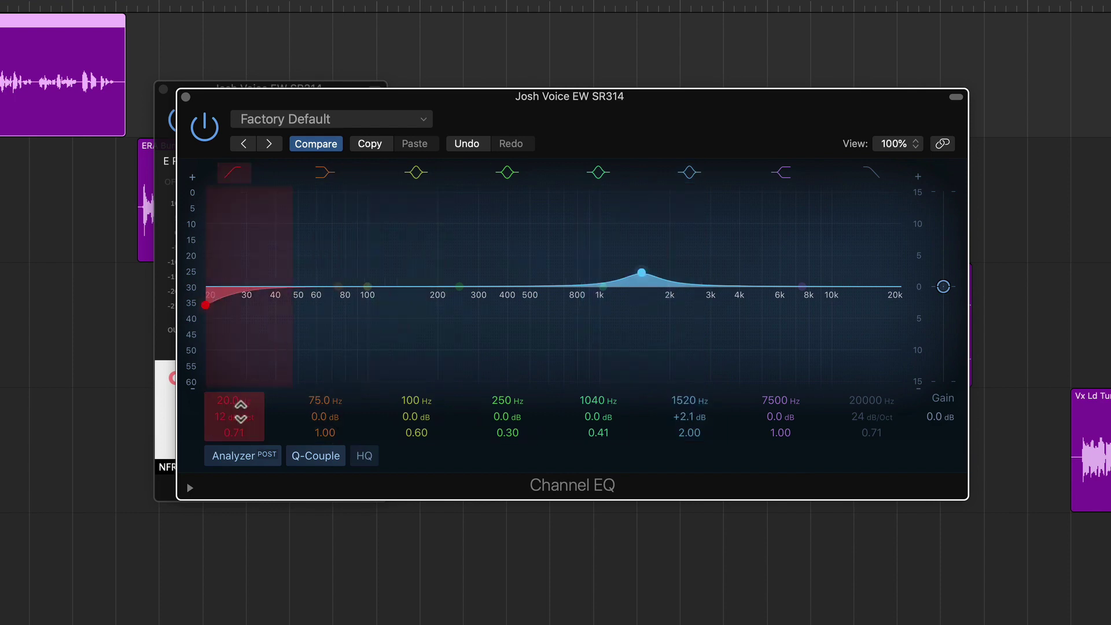
drag(241, 416, 242, 392)
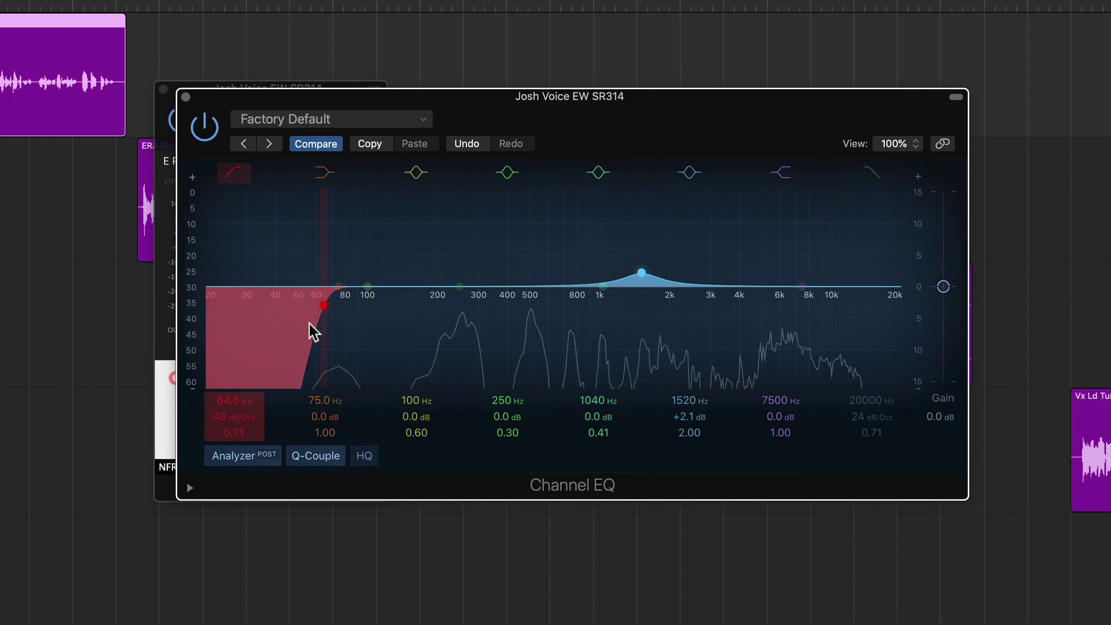
click(165, 325)
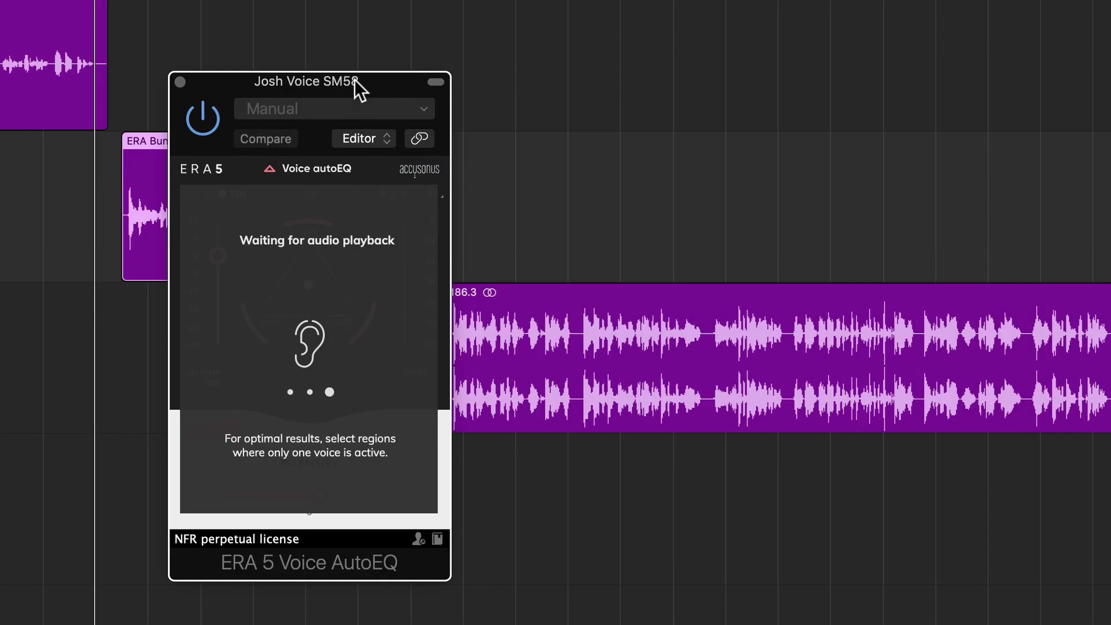
Step: Analyze the SM58 voice with Voice autoEQ, set the intensity to about 1.9, and slightly adjust the tonal balance before playback
drag(354, 81, 623, 58)
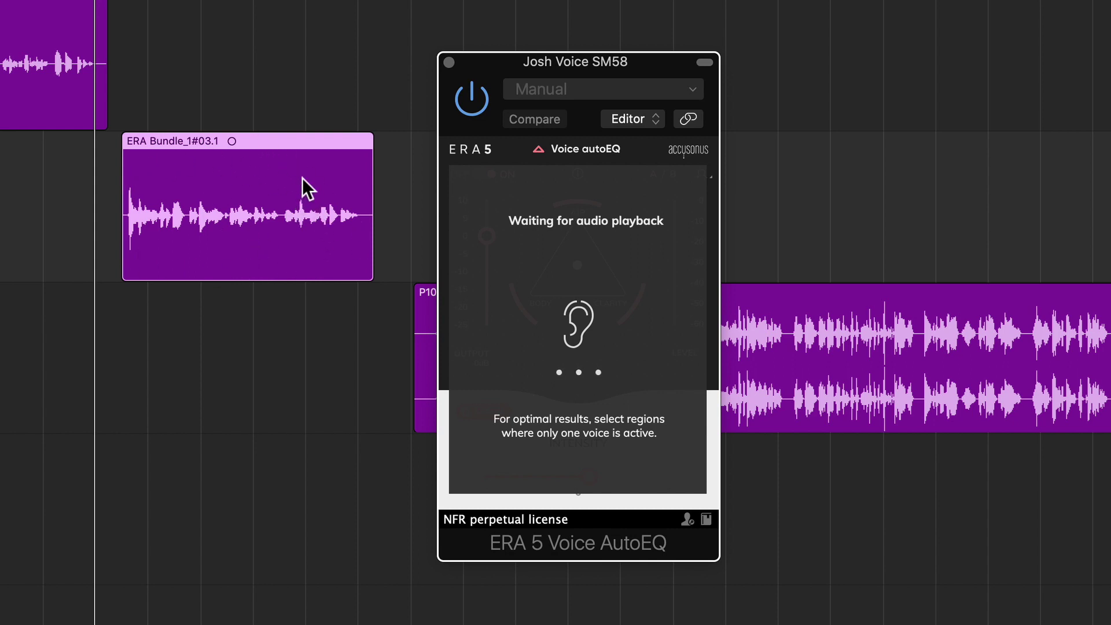
key(space)
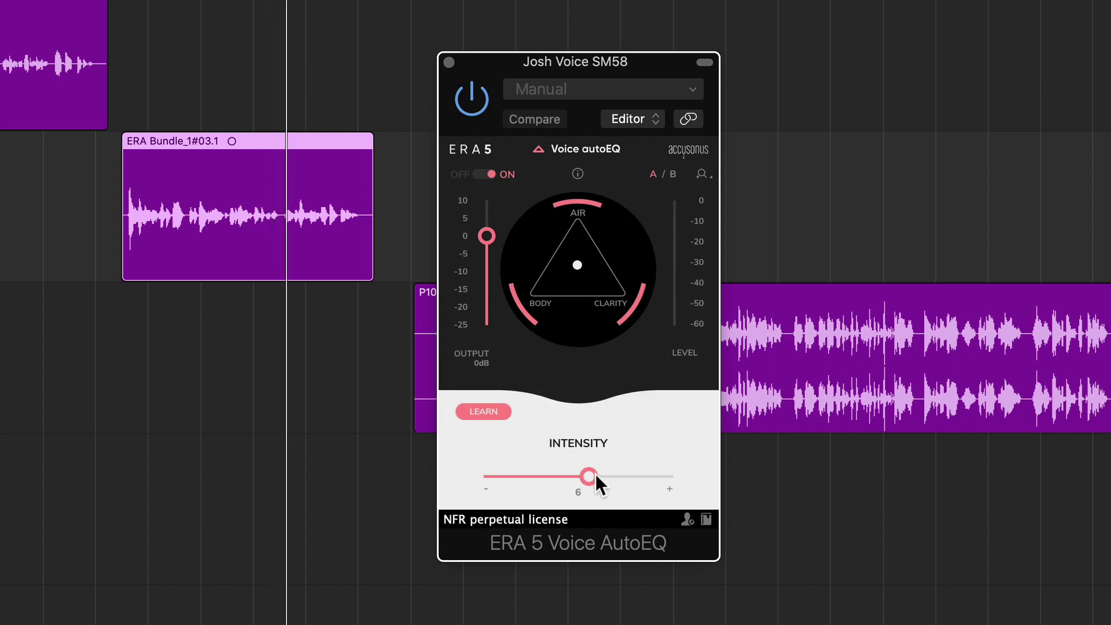
drag(595, 474, 512, 499)
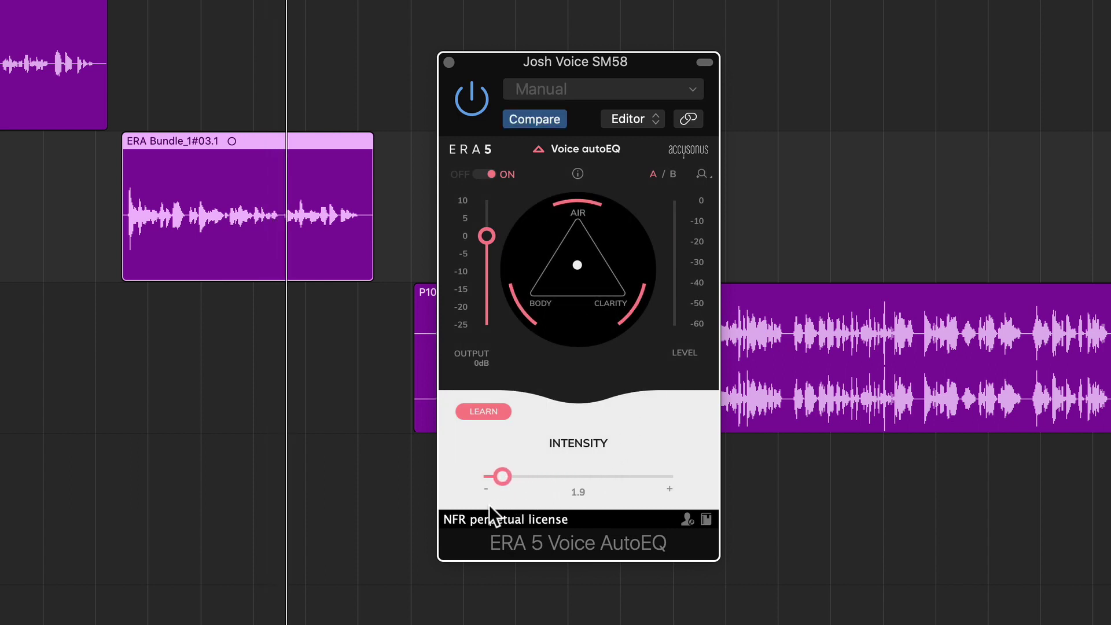
mouse_move(573, 261)
mouse_down()
mouse_move(545, 293)
mouse_move(623, 288)
mouse_move(573, 243)
mouse_move(571, 270)
mouse_up()
key(space)
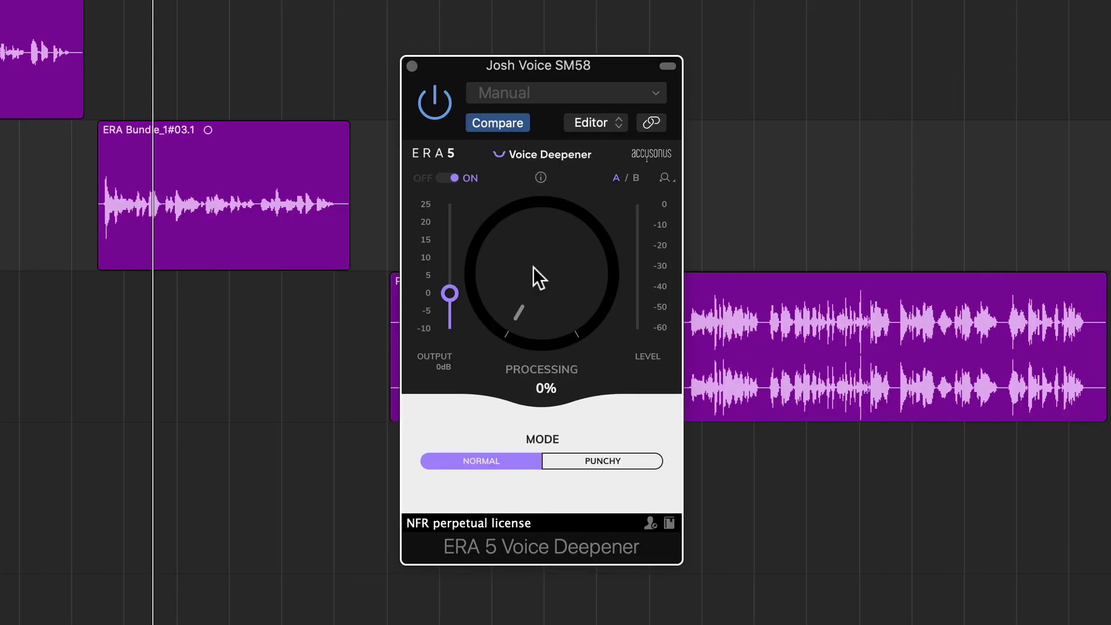
Step: Try different Voice Deepener processing amounts on the SM58 voice, ending at 27%, and play the region
drag(535, 276, 527, 217)
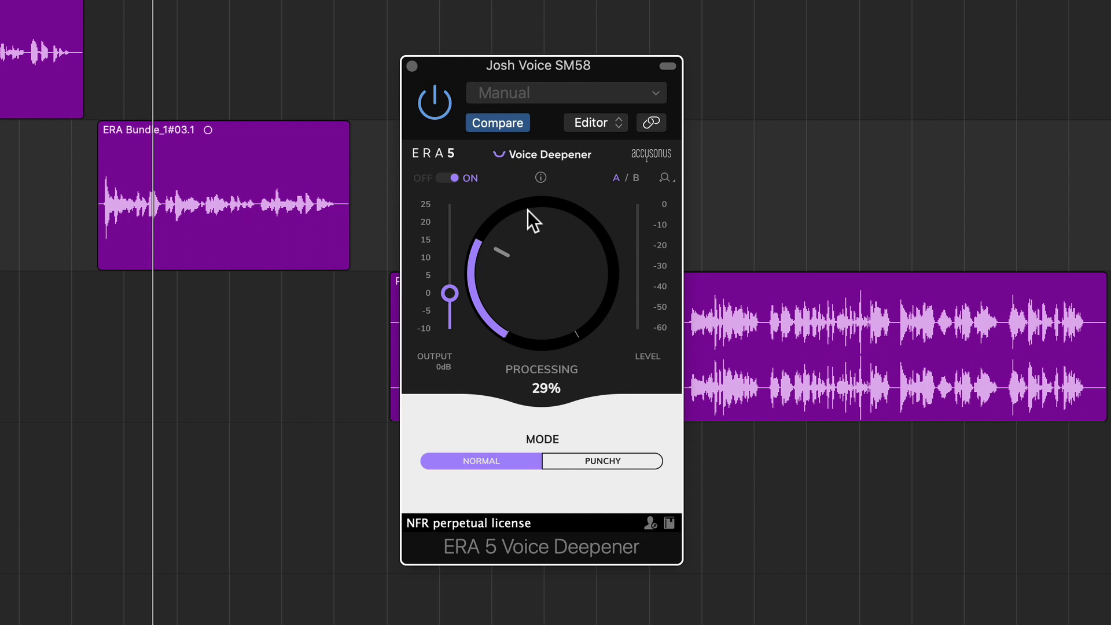
drag(528, 210, 524, 264)
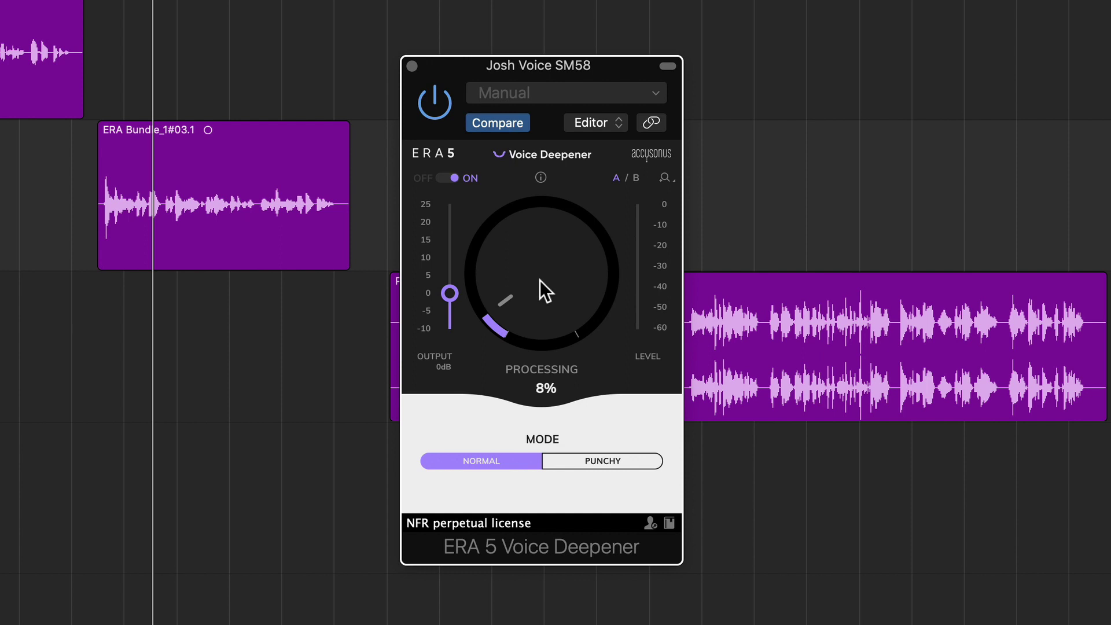
drag(540, 280, 542, 230)
key(space)
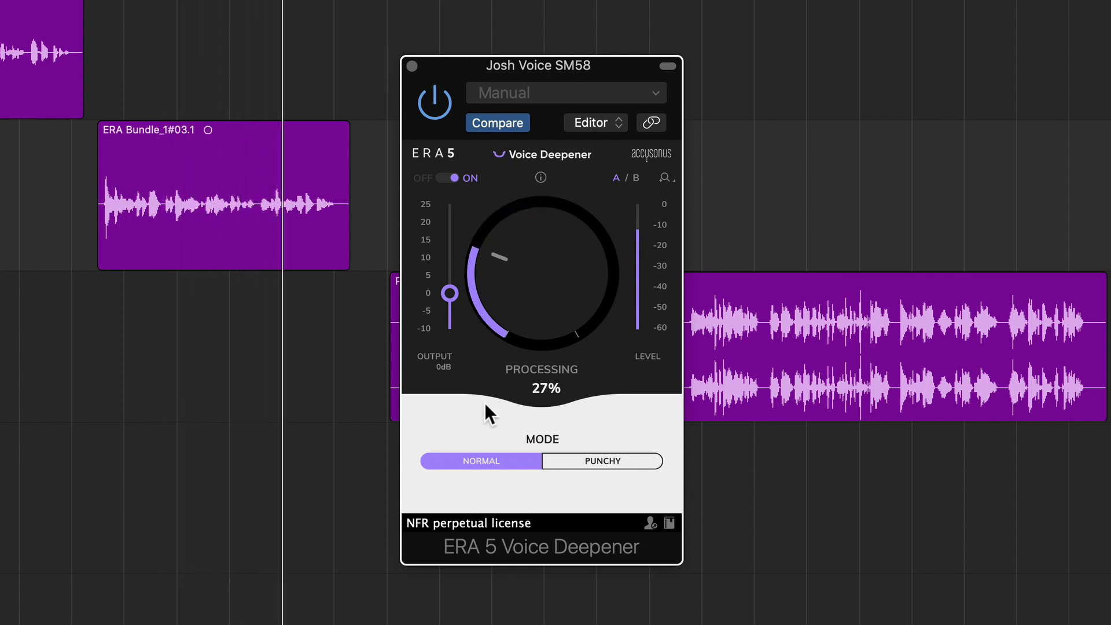
Step: Push Voice Deepener's processing to 100% during playback, bring it down to about 24%, and fine-tune the amount
drag(561, 266, 560, 44)
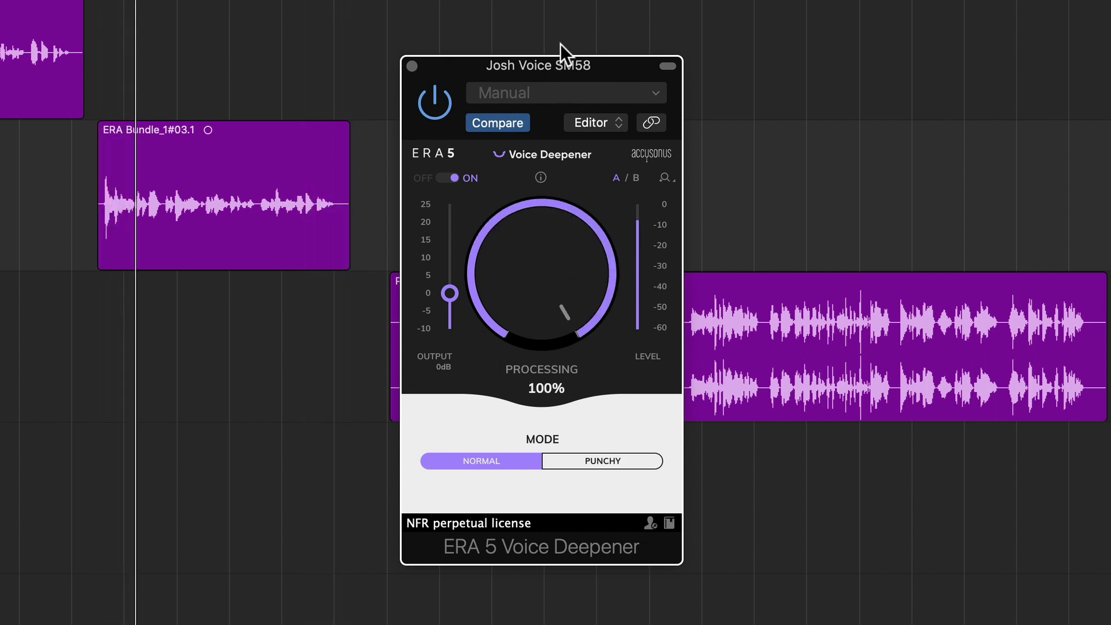
drag(560, 43, 568, 278)
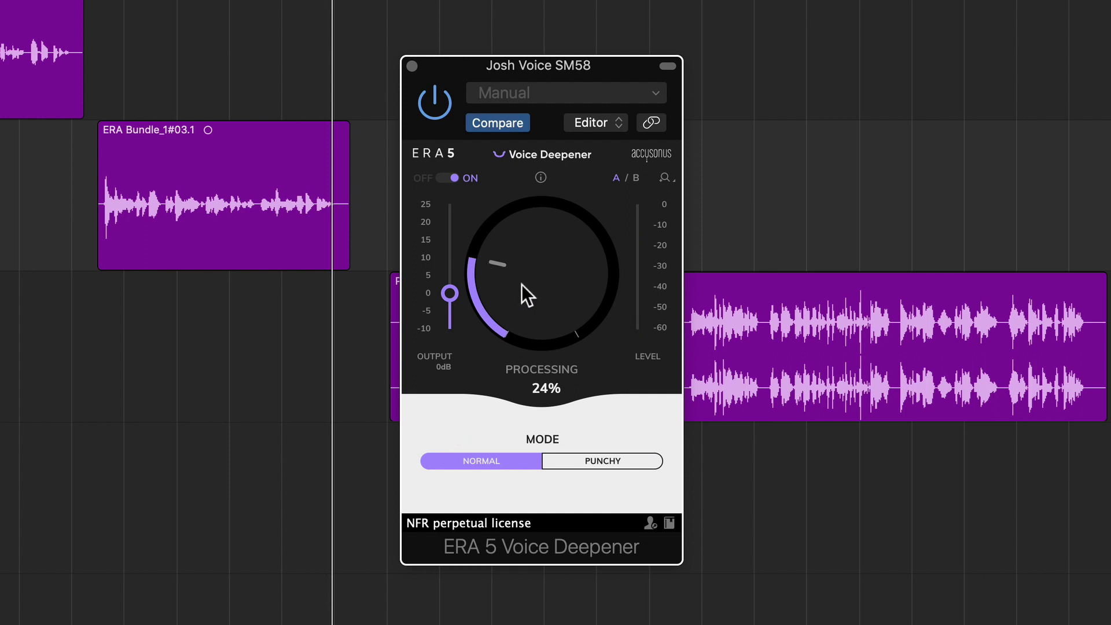
drag(522, 283, 560, 302)
drag(560, 302, 547, 305)
mouse_move(546, 304)
mouse_down()
mouse_move(539, 293)
mouse_move(537, 304)
mouse_up()
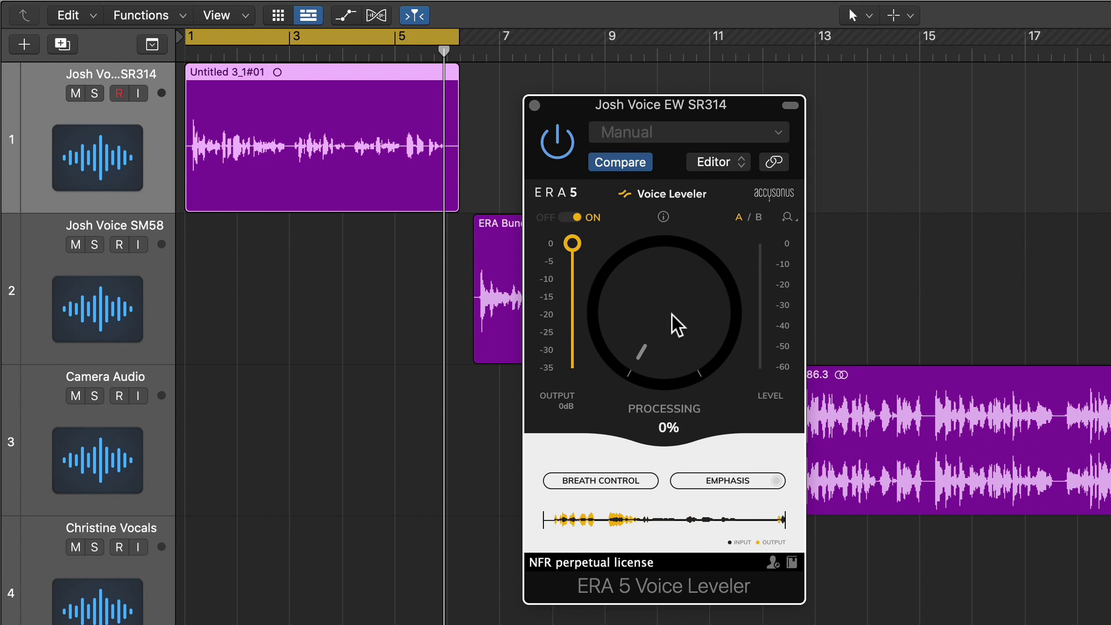
Step: Try Voice Leveler at 15% processing on the SR314 voice, enable Breath Control, and reset the processing to 0%
drag(672, 317, 666, 282)
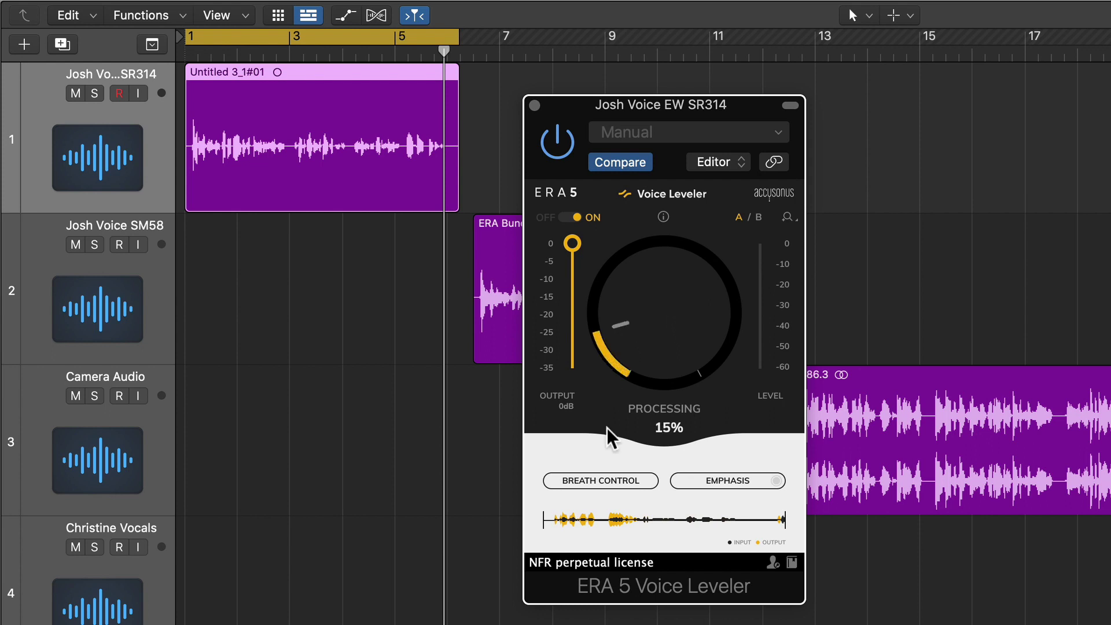
click(633, 477)
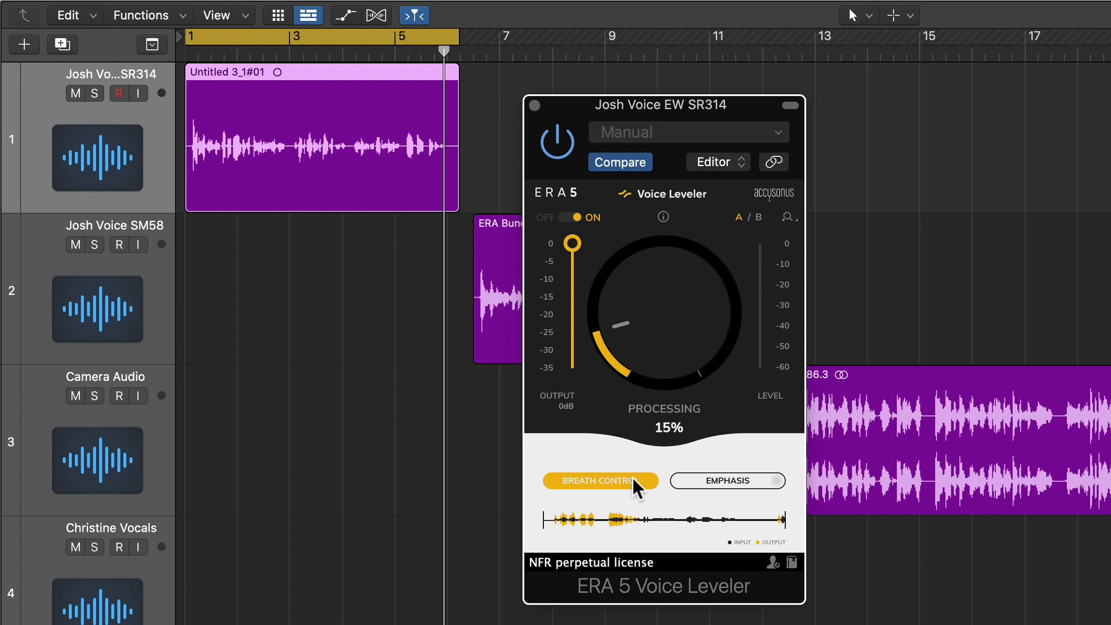
alt+click(632, 423)
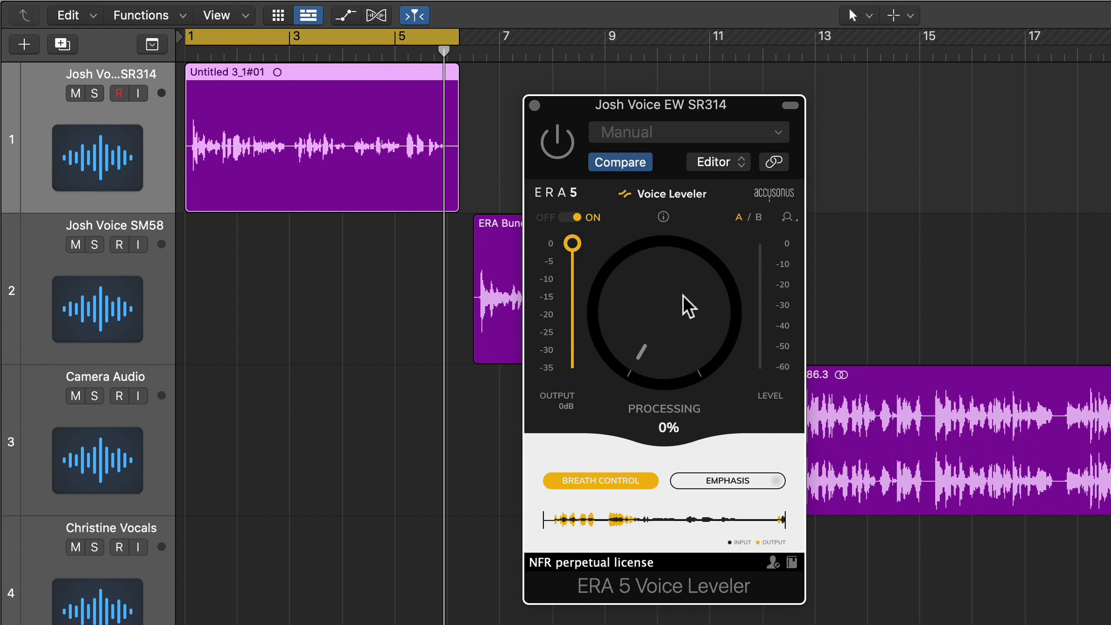
Step: Audition the SR314 voice with Voice Leveler bypassed, and compare it with the plug-in enabled at about 7% processing, fine-tuning the amount during playback
key(shift+space)
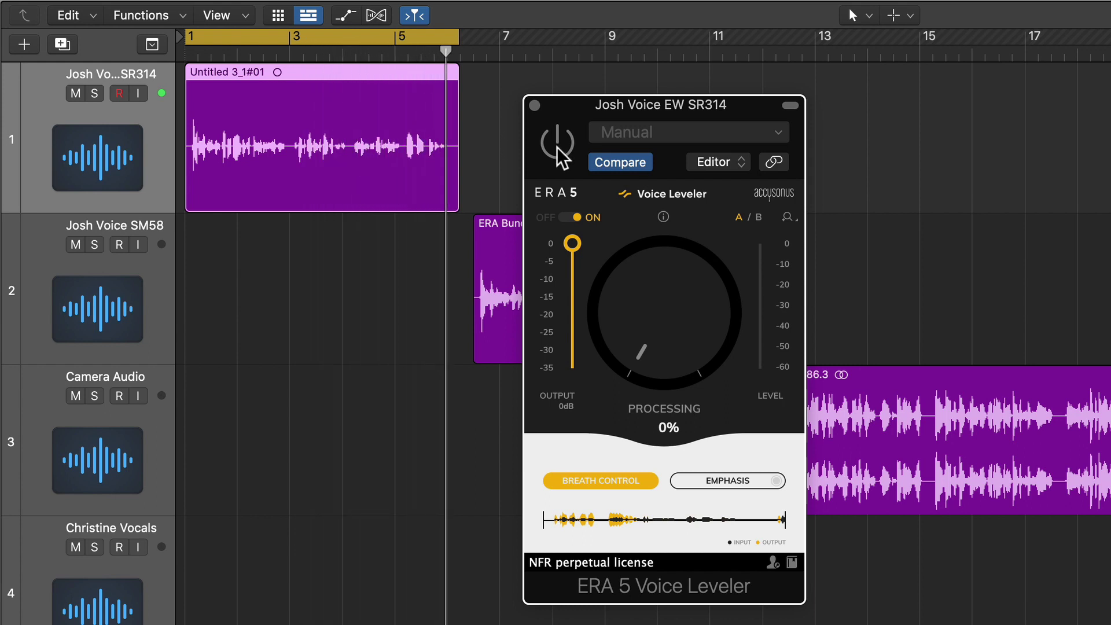
key(space)
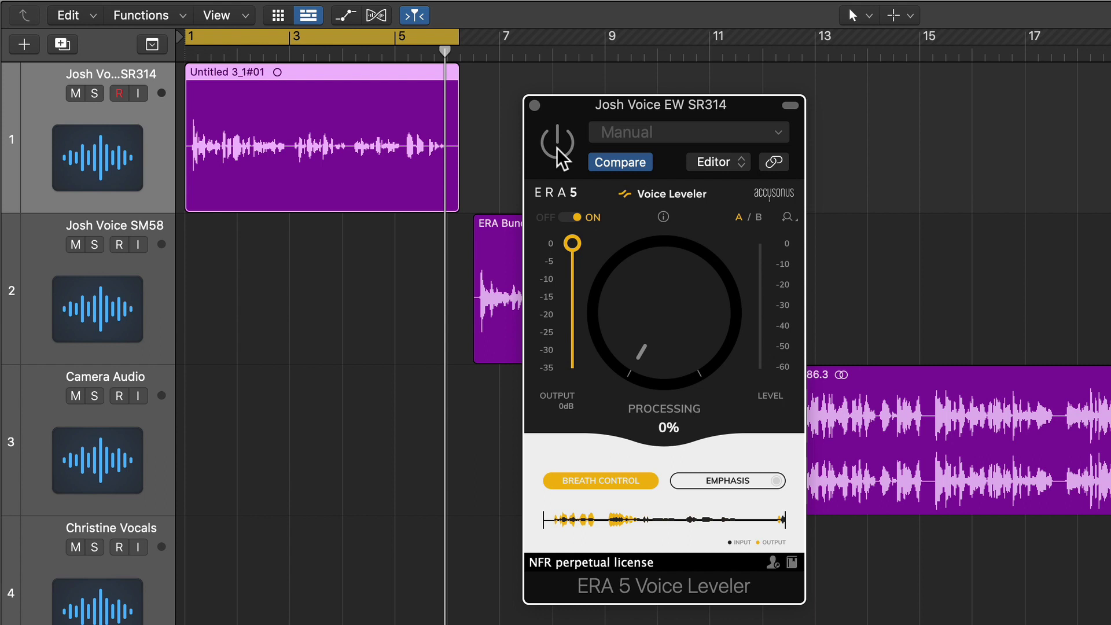
click(556, 148)
drag(659, 351, 661, 325)
key(space)
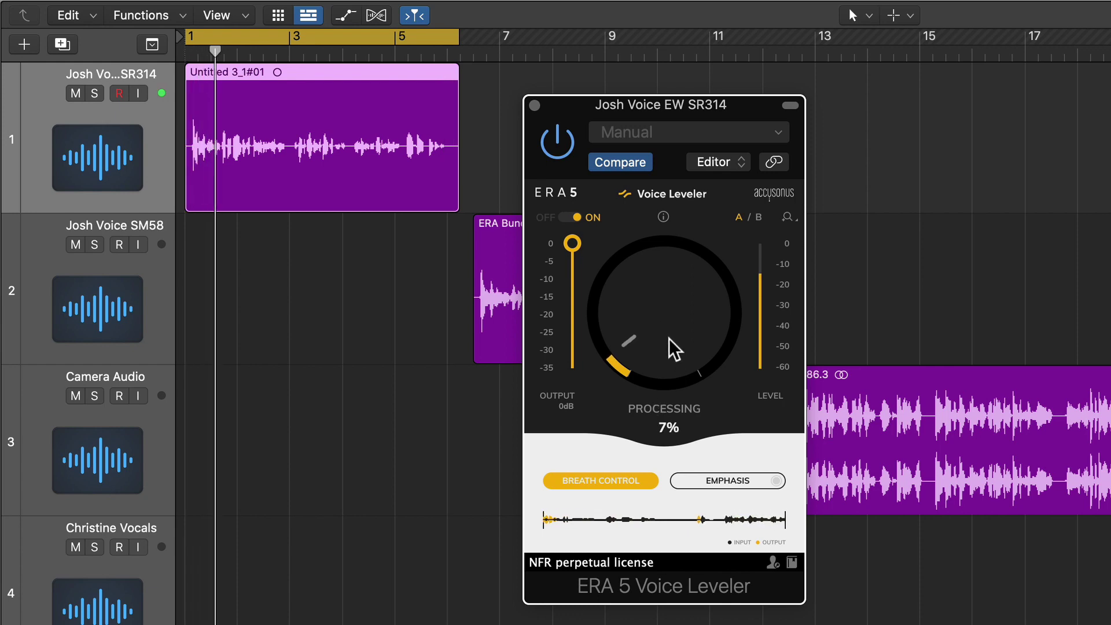
drag(669, 338, 664, 328)
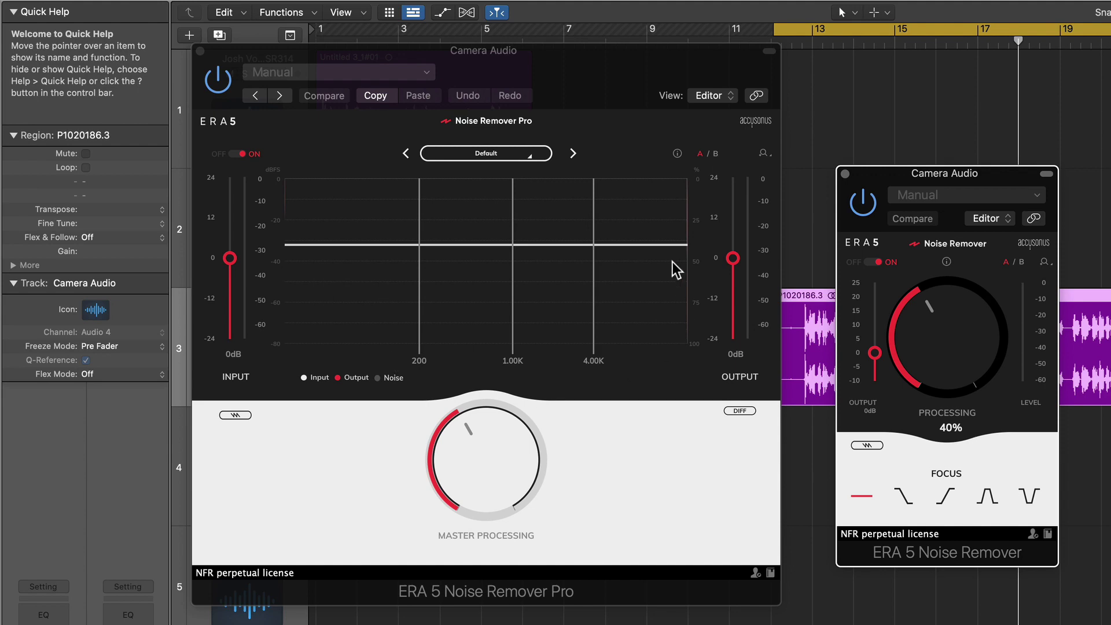
Step: Set the camera audio's Noise Remover processing to 42% and close it, and audition the region with Noise Remover Pro bypassed
drag(978, 370, 969, 338)
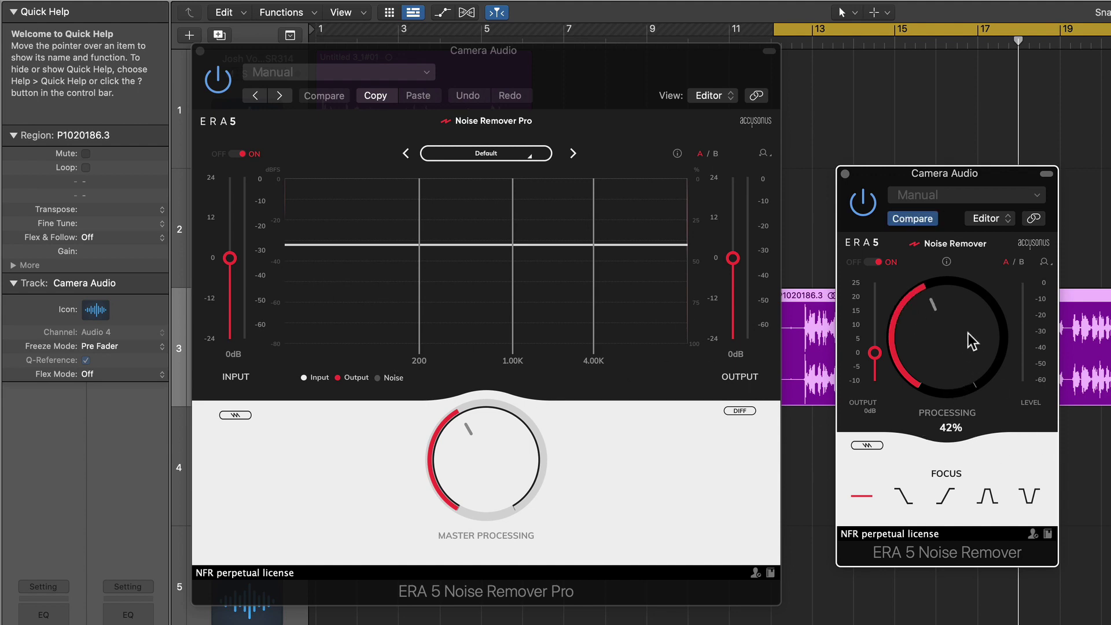
click(844, 174)
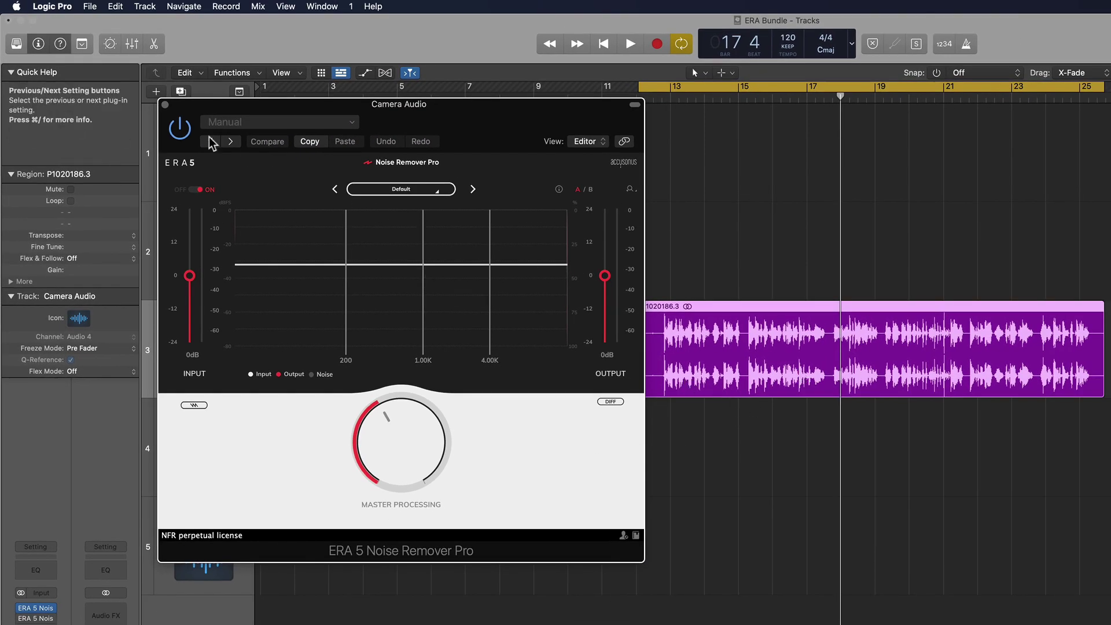
click(179, 128)
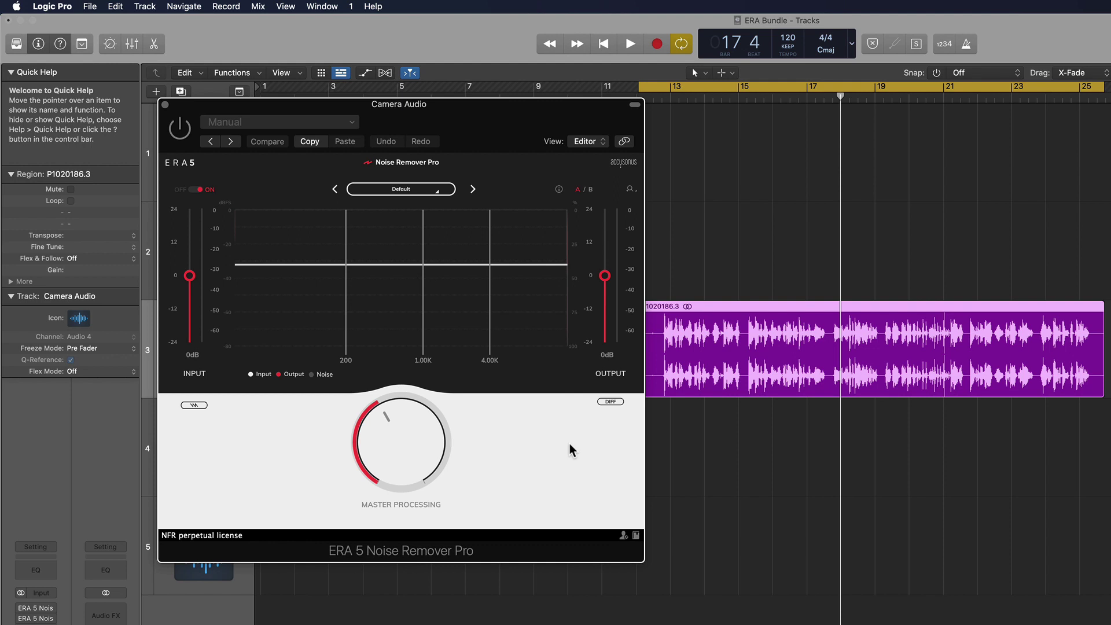
key(space)
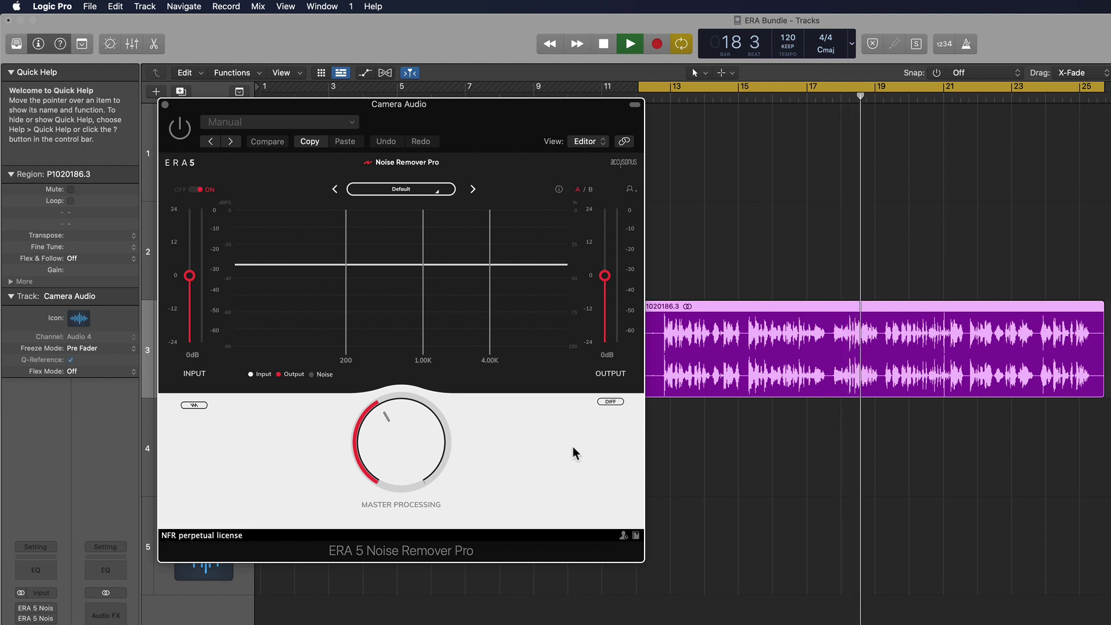
key(space)
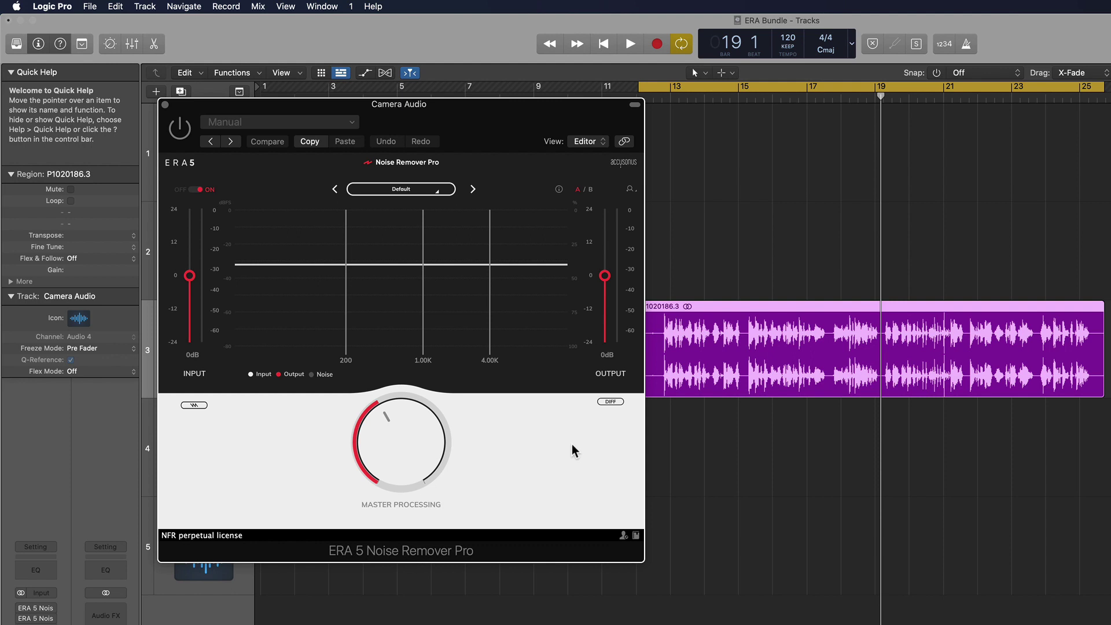
Step: Load the Camera Noise preset in Noise Remover Pro and set the band below 125 Hz to about 40% processing
click(401, 190)
click(413, 262)
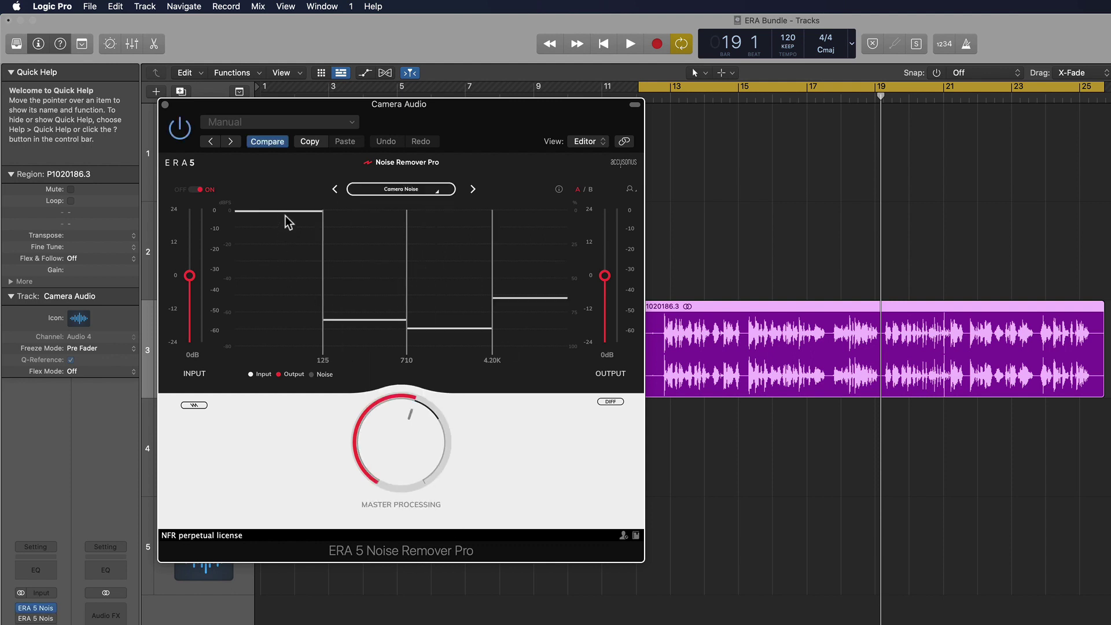
mouse_move(282, 212)
drag(281, 212, 280, 263)
Step: Play the camera audio while slightly lowering Noise Remover Pro's master processing and setting its output to -4 dB
key(space)
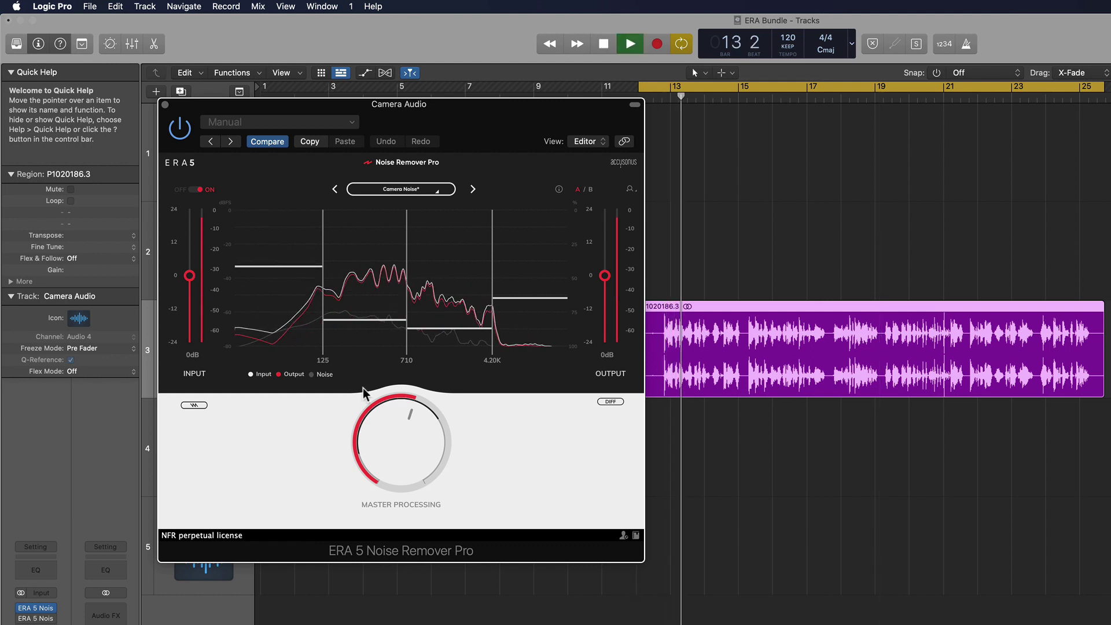
drag(391, 421, 394, 430)
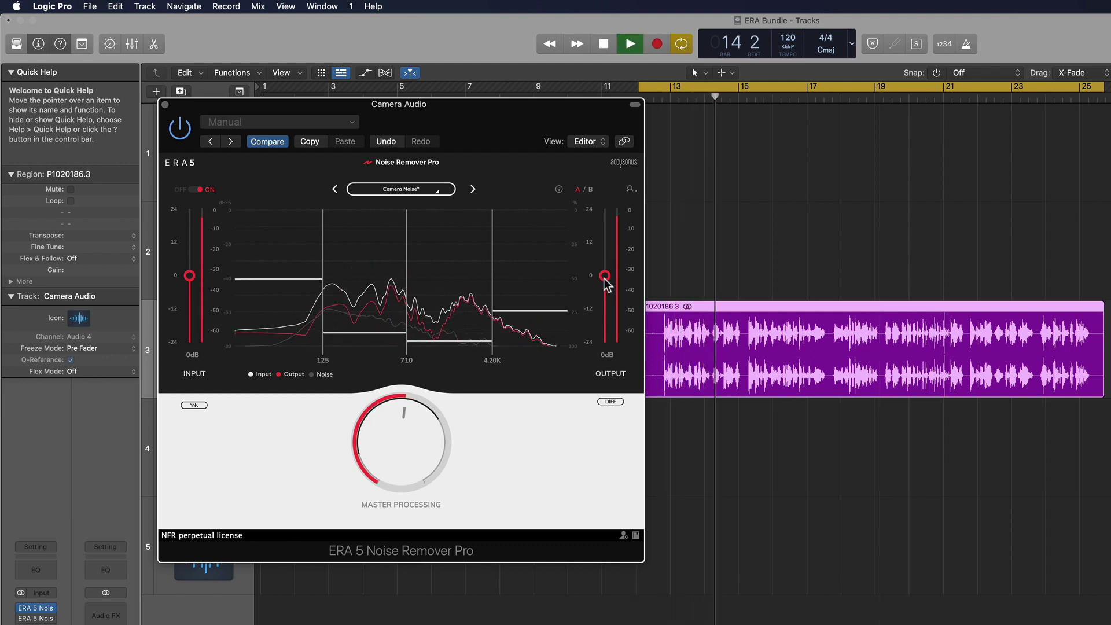
drag(605, 277, 608, 294)
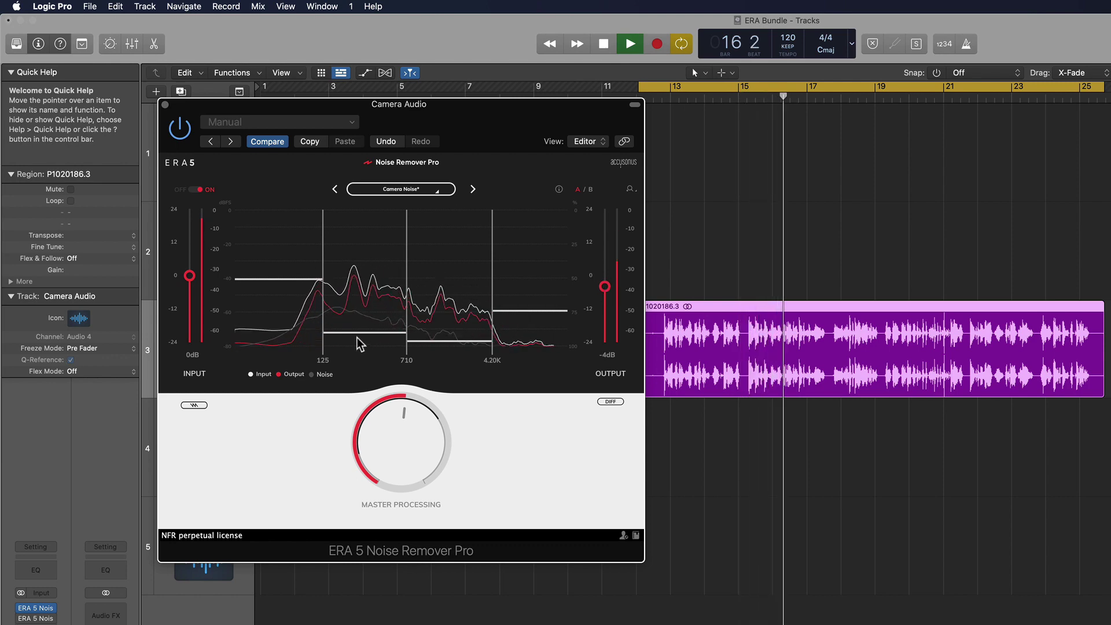
Step: Fine-tune the processing of all four noise bands during playback, with the 710 Hz to 4.20 kHz band at 92%
drag(359, 333, 364, 327)
mouse_move(471, 346)
drag(466, 340, 468, 336)
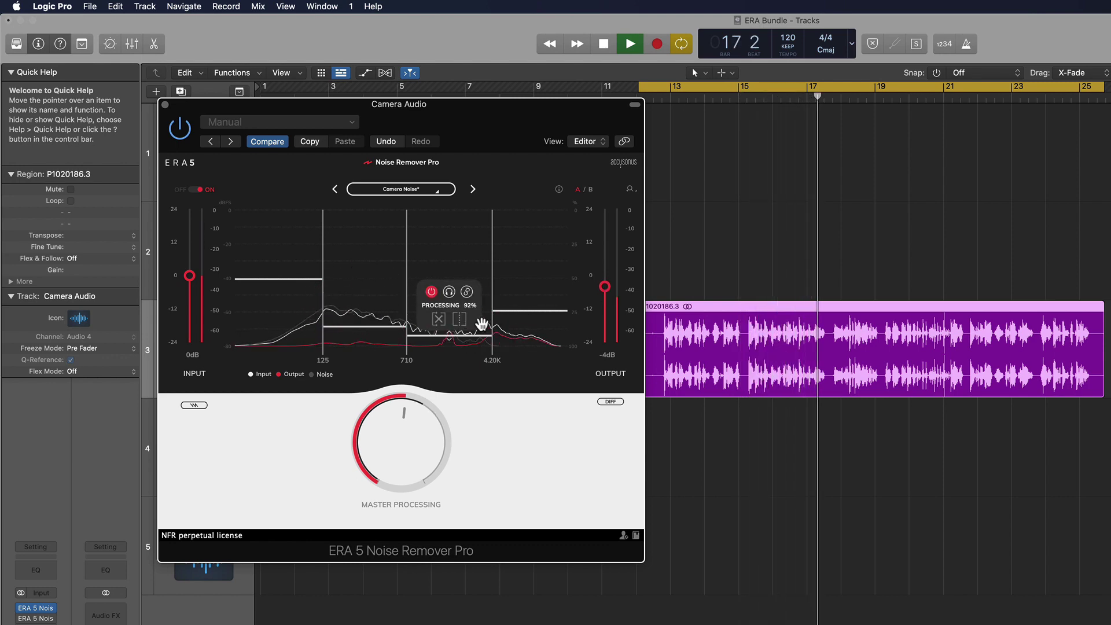
drag(526, 305, 527, 300)
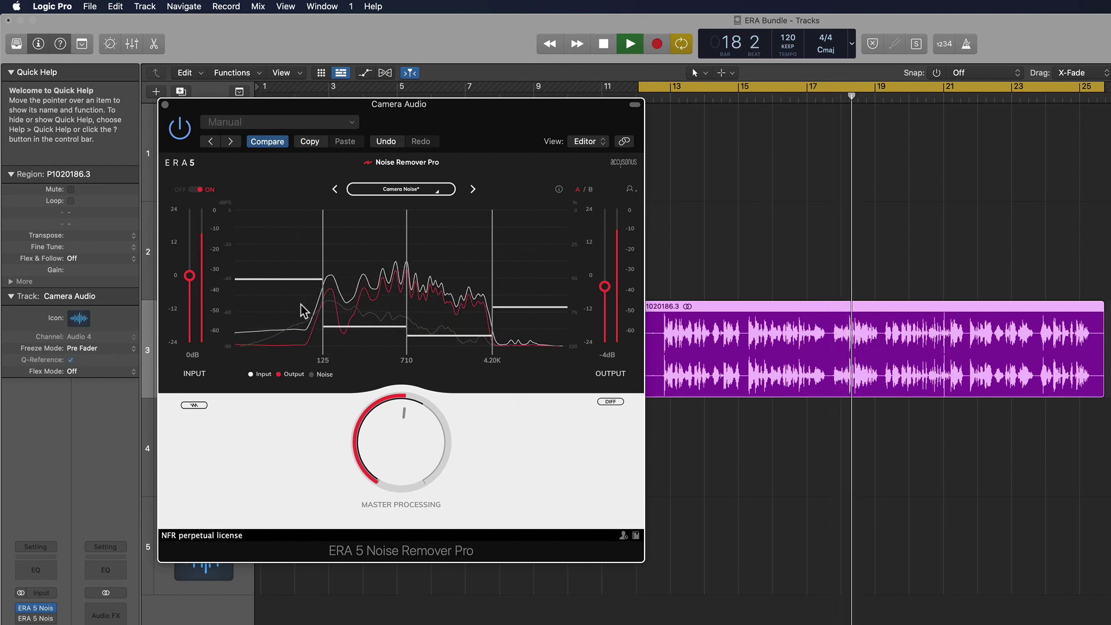
drag(293, 278, 293, 282)
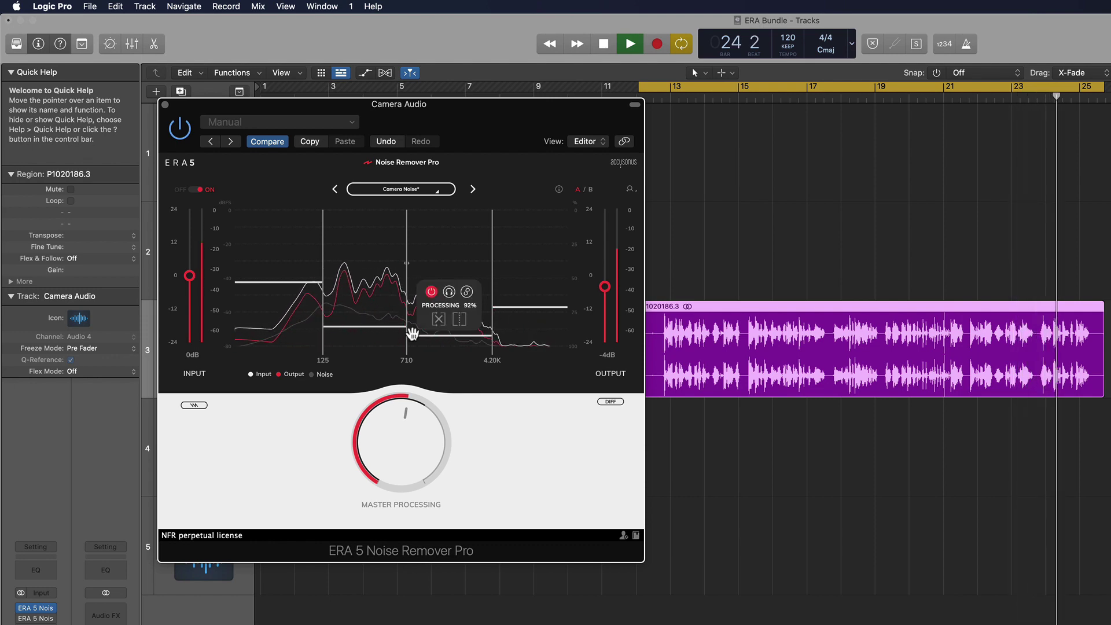
Step: Reduce the 125 to 710 Hz band to about 62% processing, ease the two upper bands, and fine-tune the lowest band
drag(389, 326, 385, 294)
key(space)
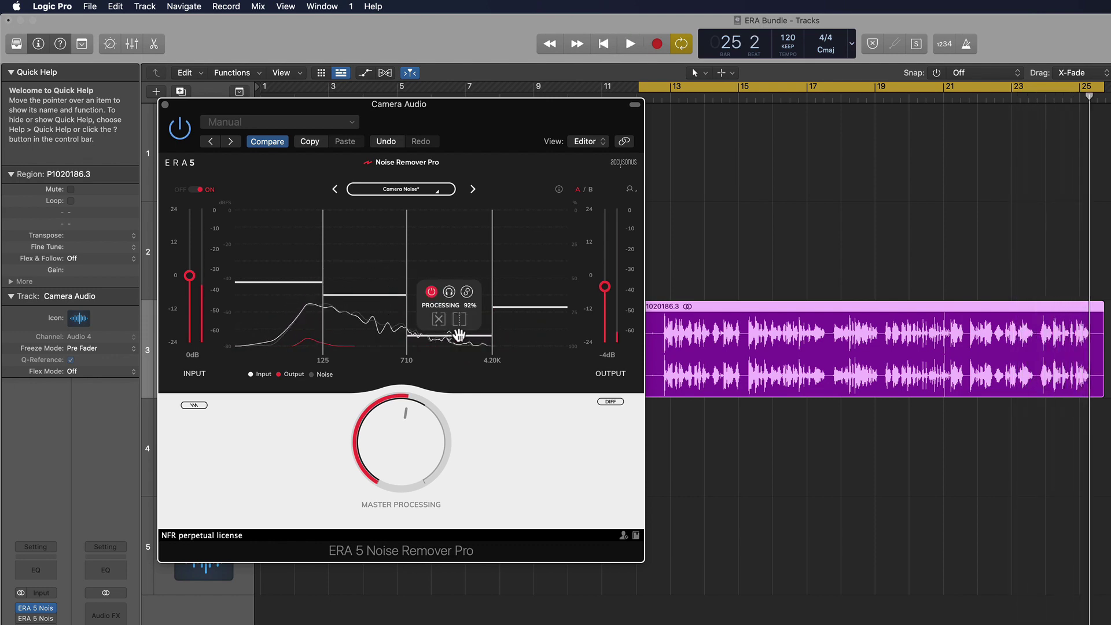
drag(458, 334, 470, 297)
mouse_move(547, 301)
drag(547, 301, 560, 274)
mouse_move(466, 297)
drag(466, 298, 465, 291)
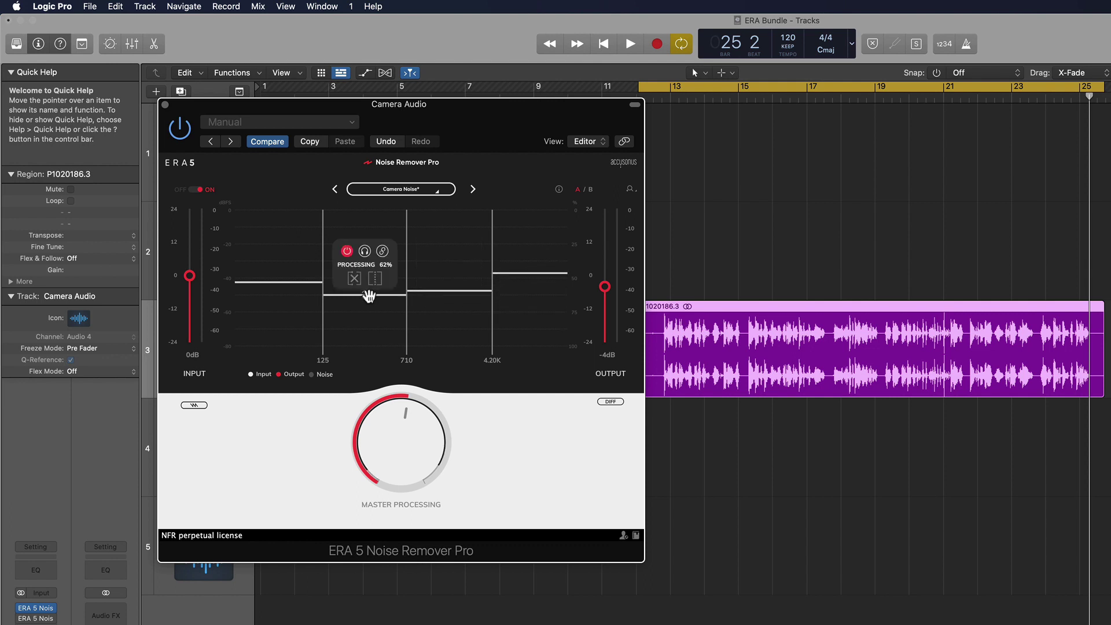
drag(367, 295, 296, 280)
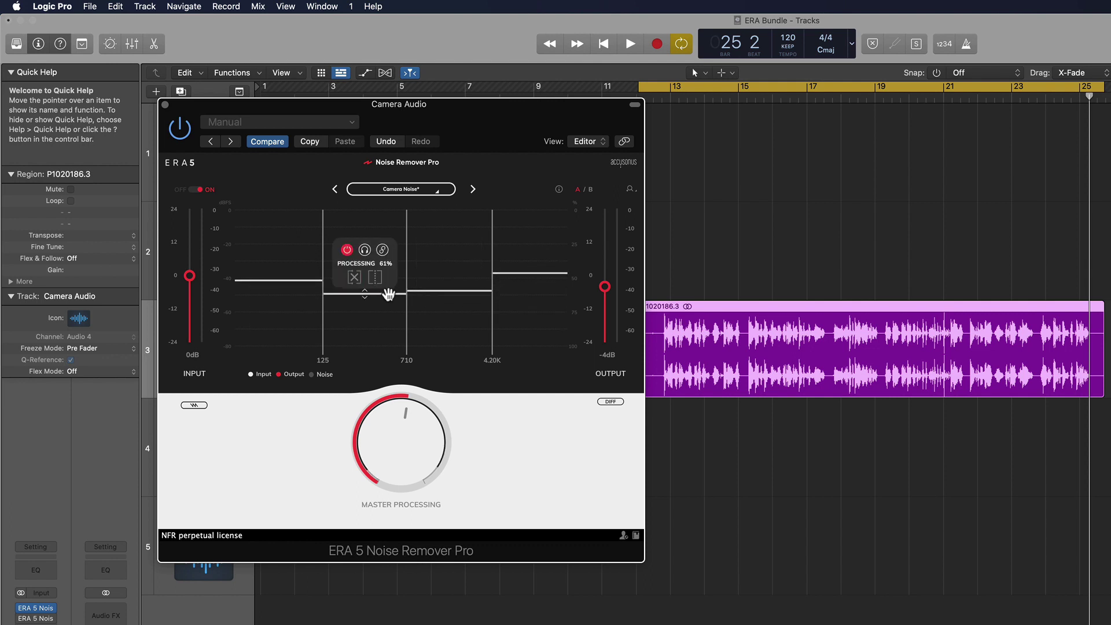
mouse_move(387, 293)
mouse_down()
mouse_move(390, 267)
mouse_move(387, 337)
mouse_move(387, 278)
mouse_move(384, 295)
mouse_up()
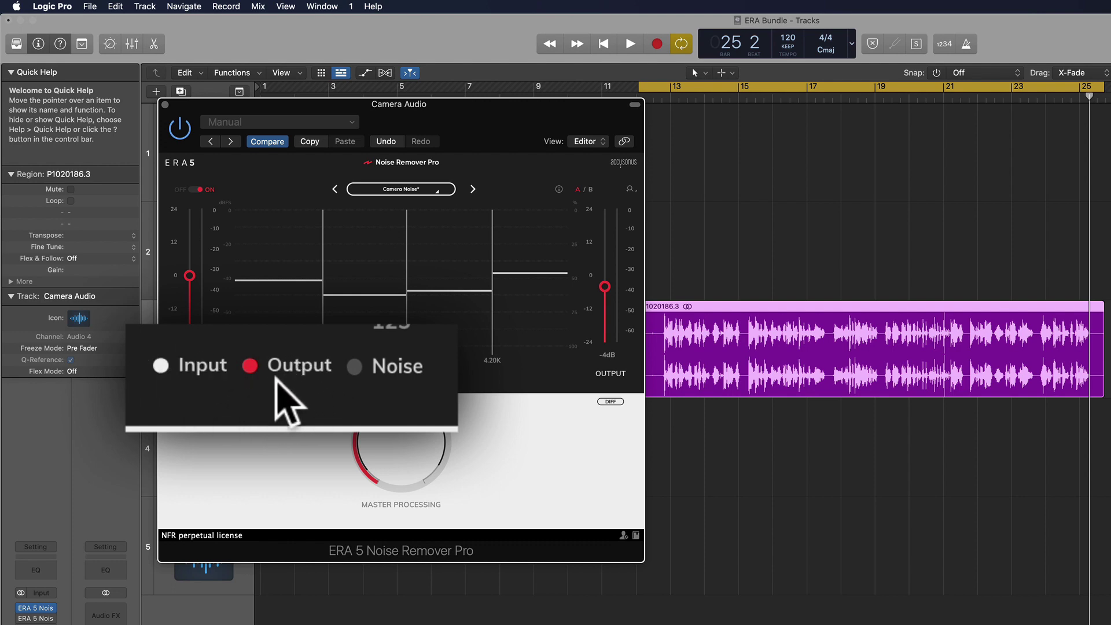
Step: Play the camera audio and increase the noise reduction in the band below 125 Hz
key(space)
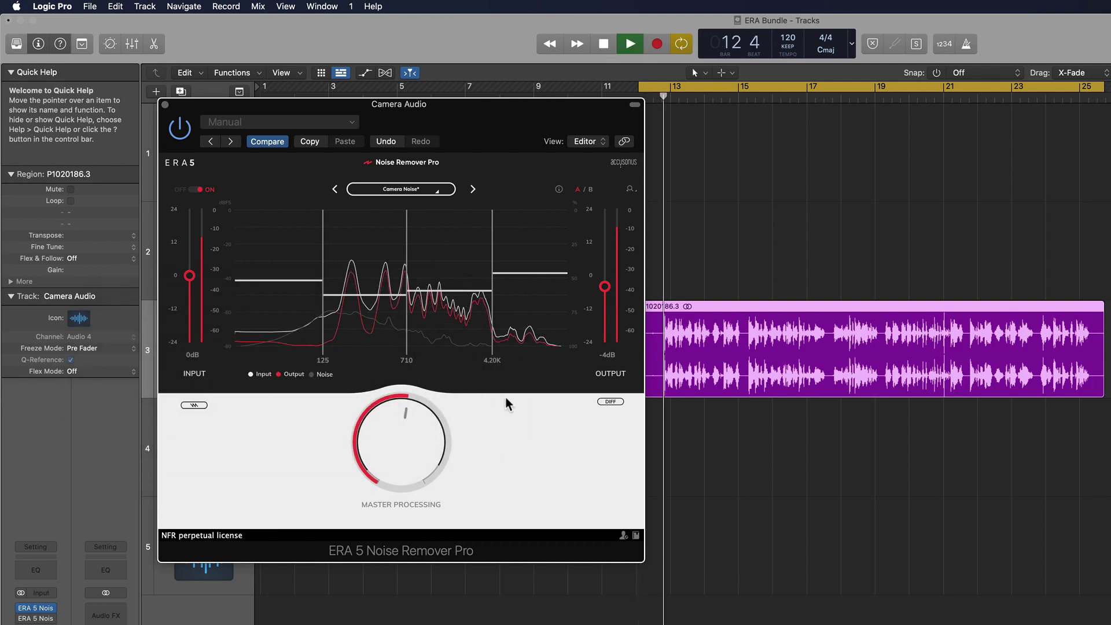
mouse_move(289, 281)
drag(289, 282, 290, 308)
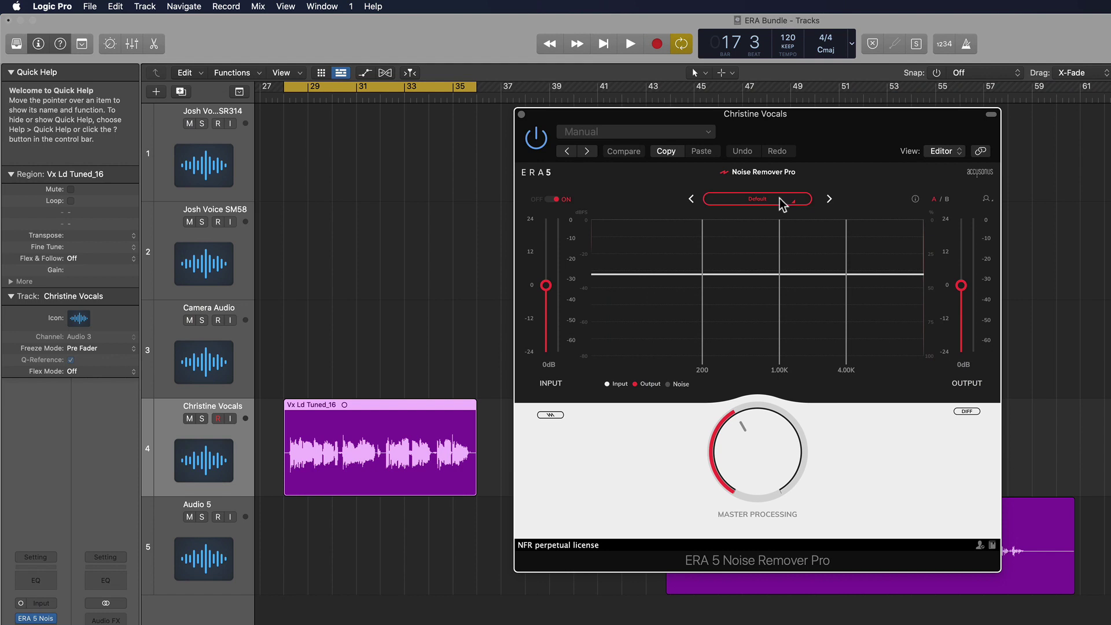
Step: Load the Preamp Cleanup preset in the vocal track's Noise Remover Pro and audition the vocal region with the plug-in bypassed
click(779, 197)
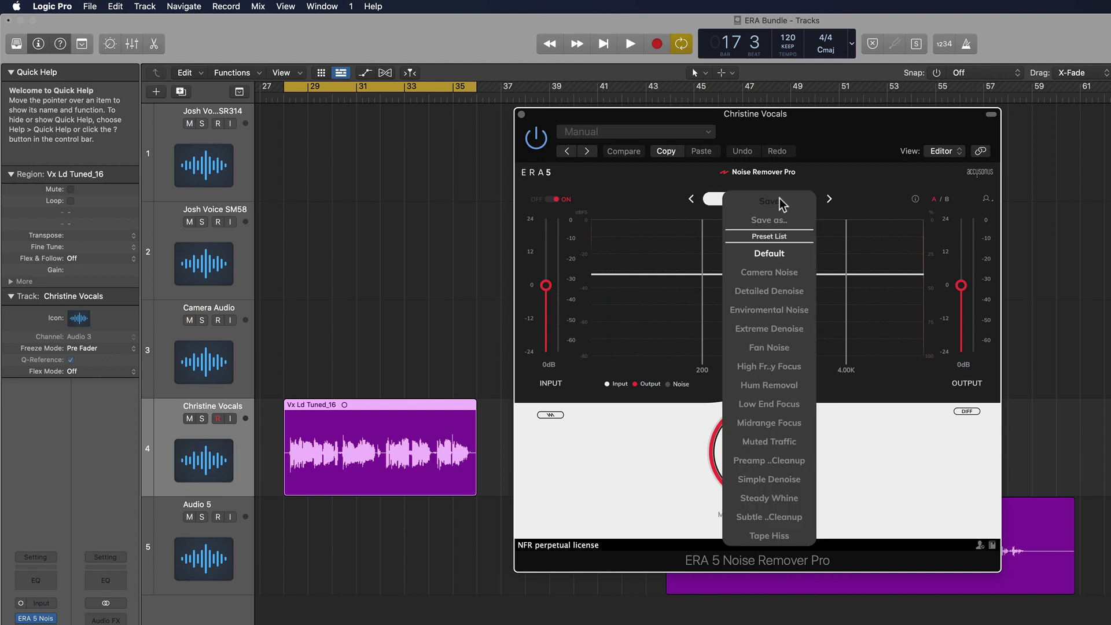
click(784, 462)
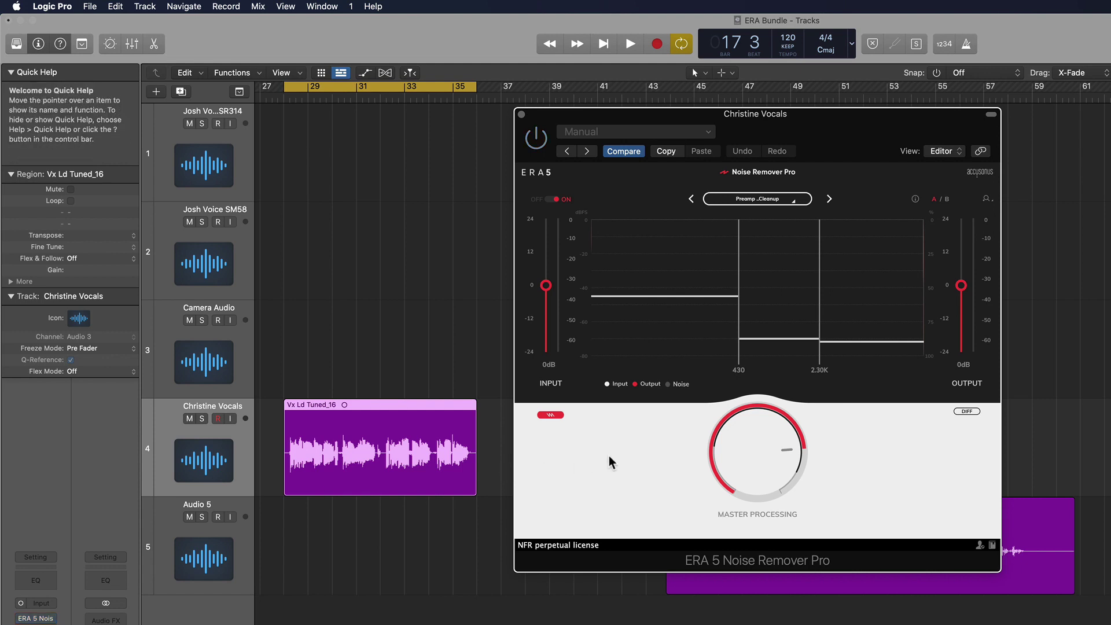
key(space)
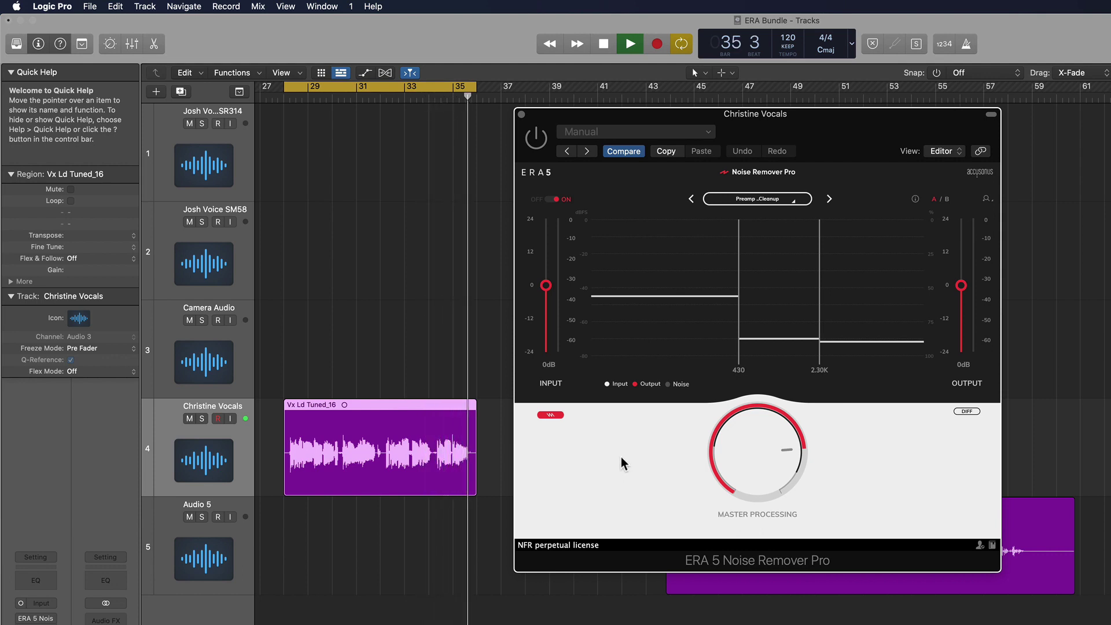
key(space)
Step: Re-enable Noise Remover Pro on the vocal, lower its master processing to less than half, and play the region
click(536, 139)
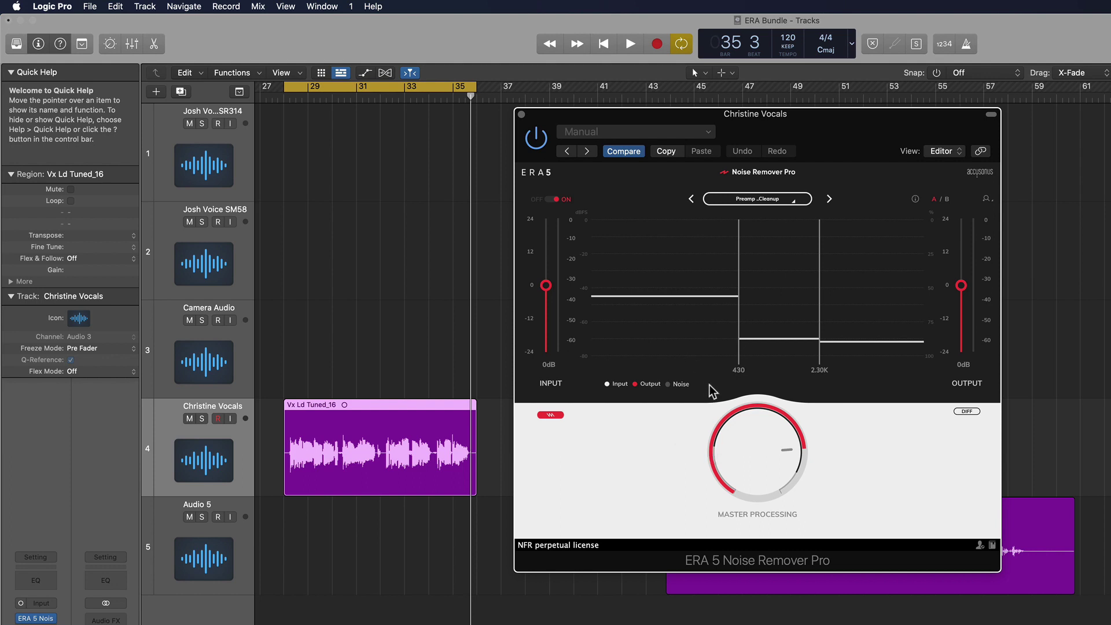
drag(748, 417, 725, 526)
key(space)
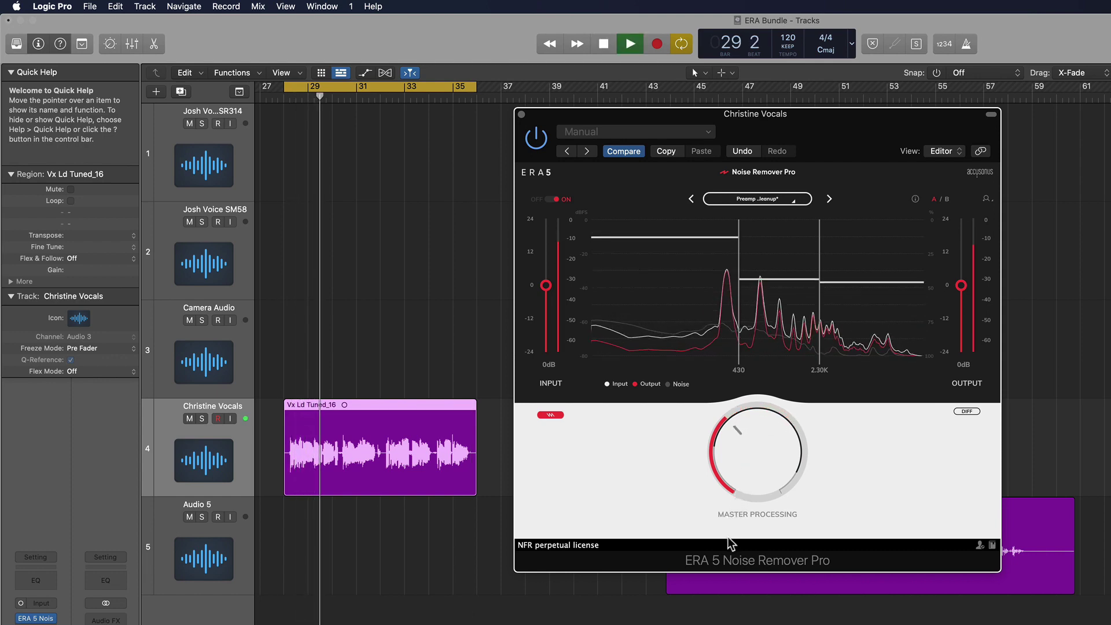
Step: Increase noise reduction below 430 Hz and above 2.30 kHz on the vocal, fine-tune the master processing, and stop playback
drag(697, 237, 701, 271)
drag(844, 280, 848, 292)
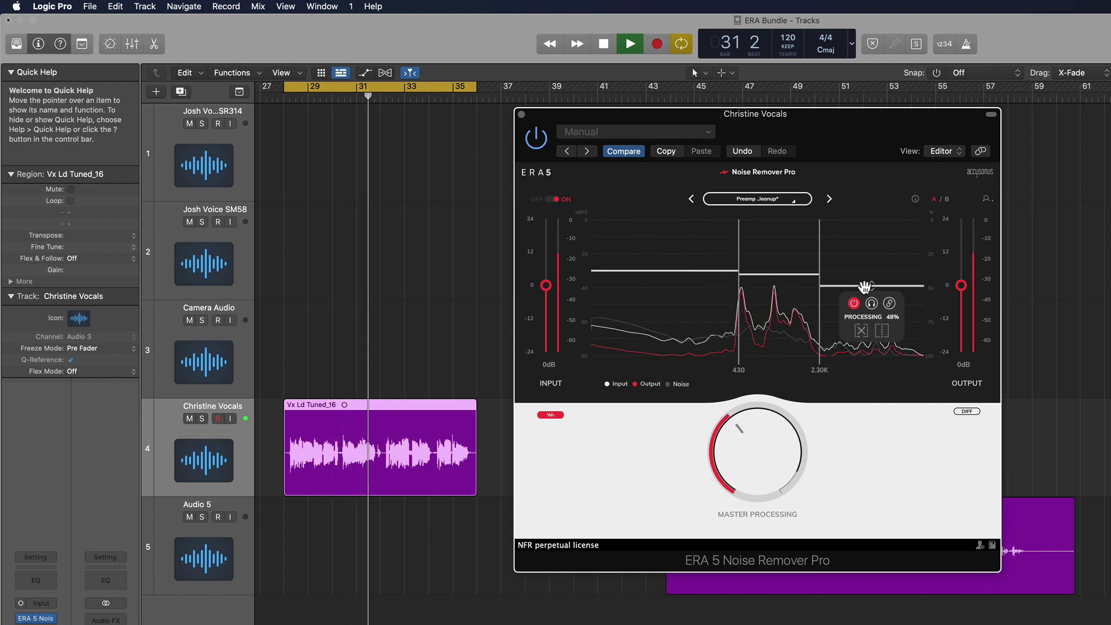
drag(717, 270, 731, 306)
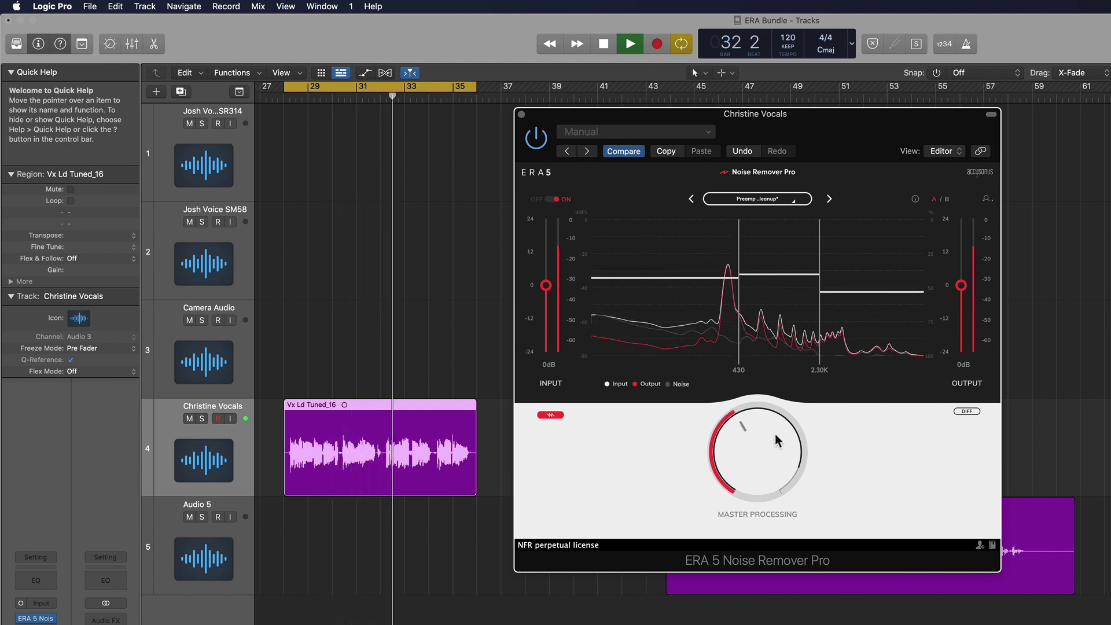
drag(776, 441, 768, 446)
drag(691, 273, 690, 277)
drag(863, 284, 885, 294)
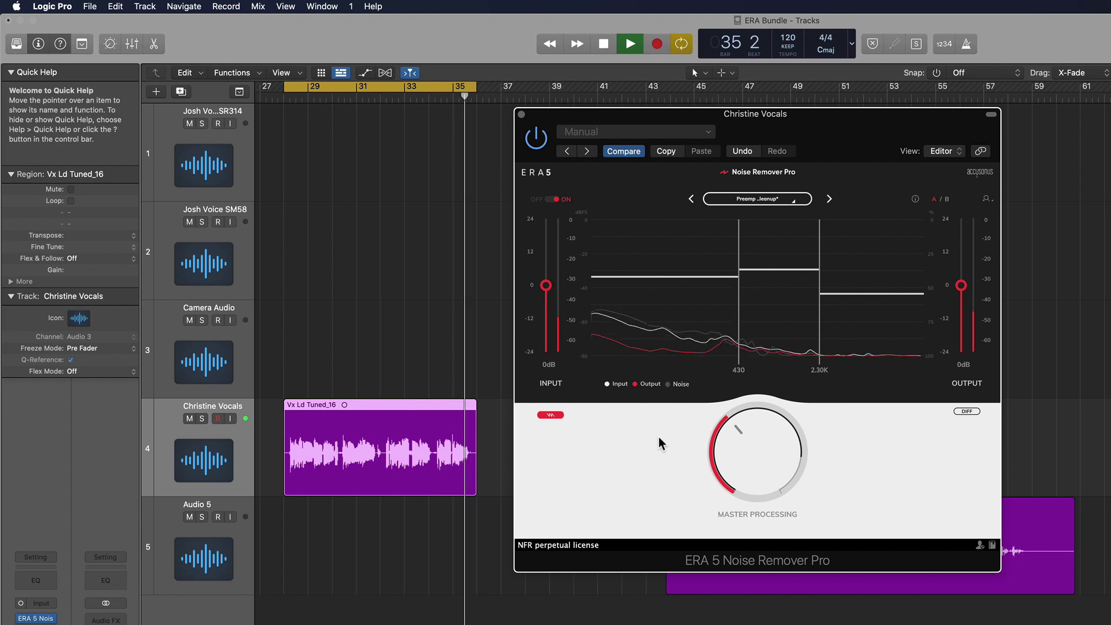
key(space)
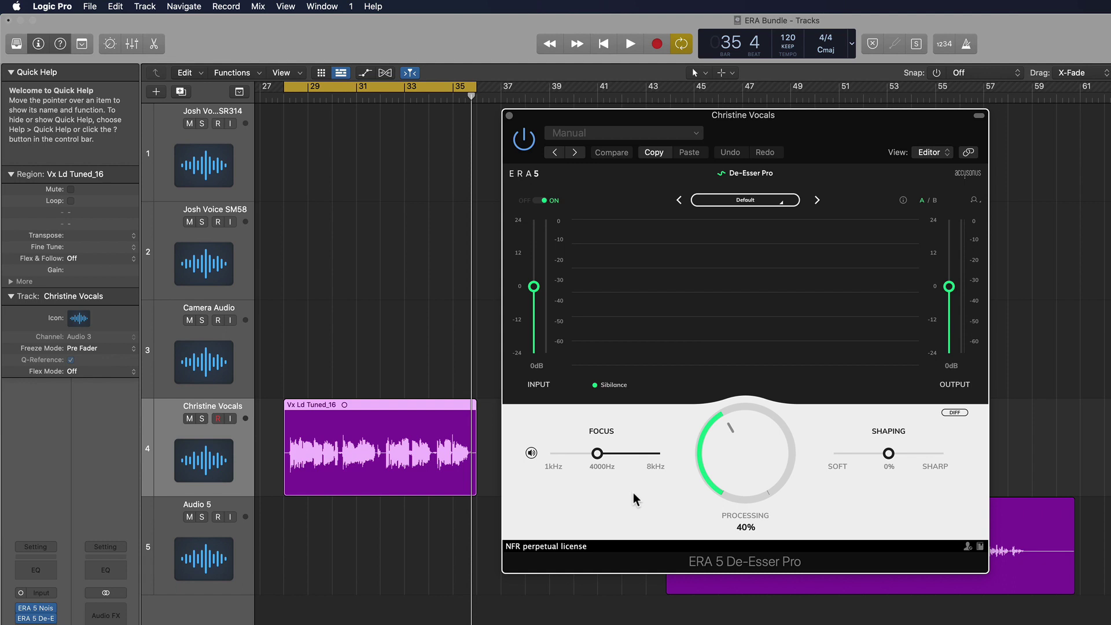
Step: Load the Female Vocals preset in the vocal's De-Esser Pro and adjust the processing to 80% while auditioning the region
click(761, 201)
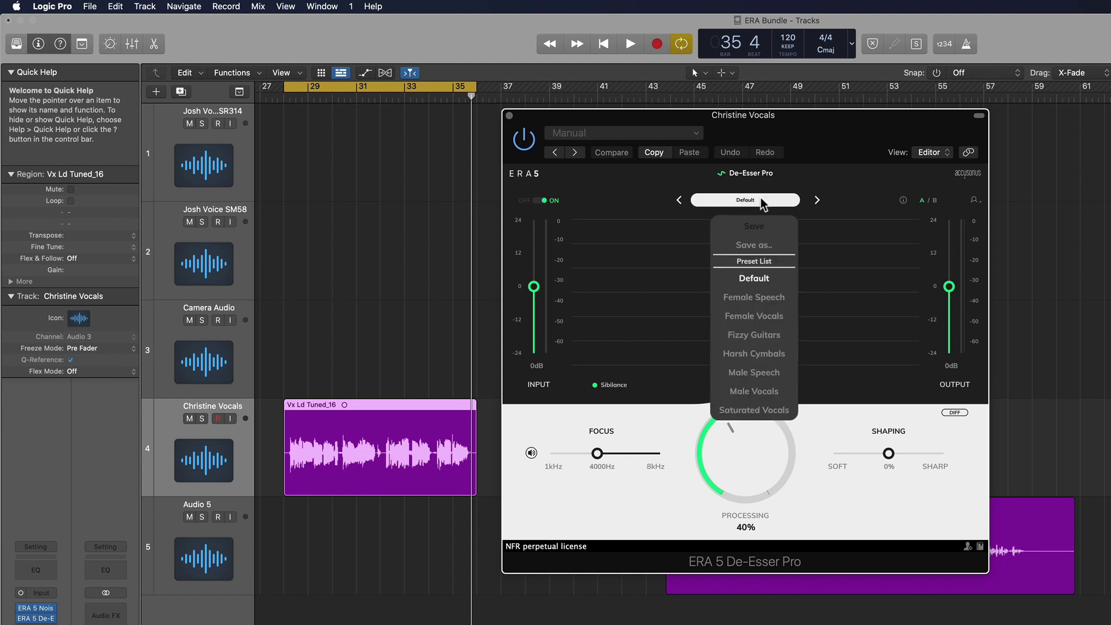
click(764, 316)
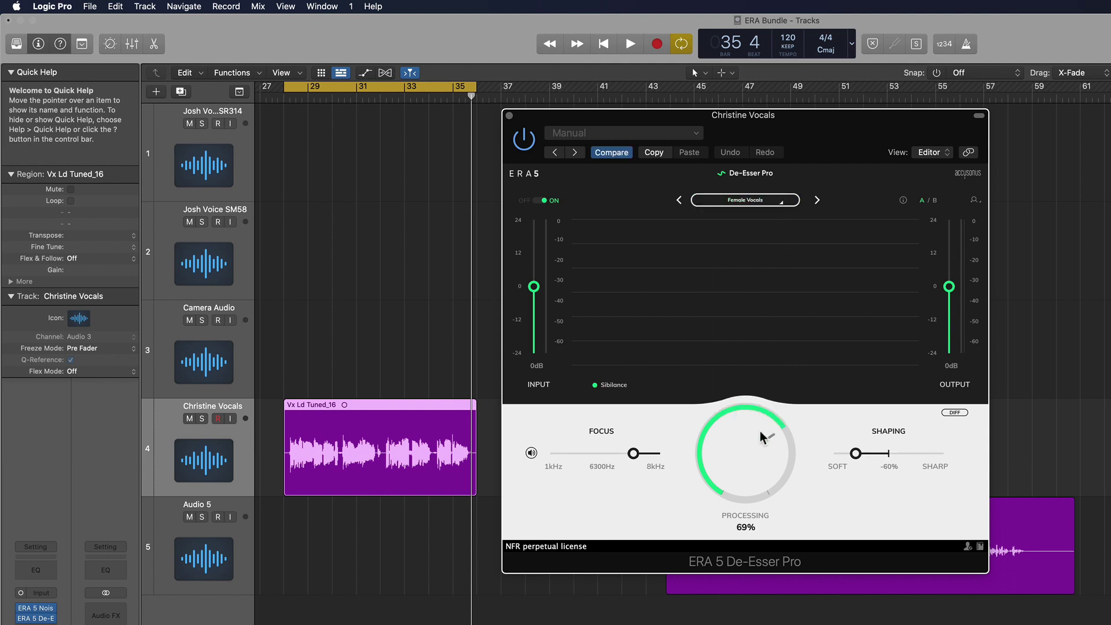
drag(762, 436, 749, 495)
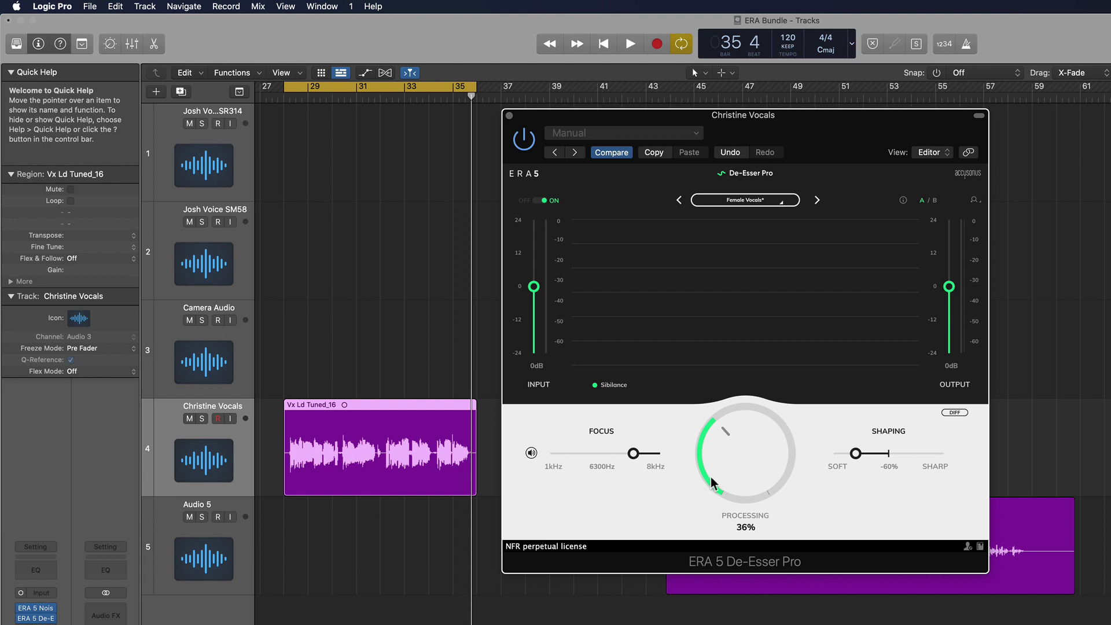
key(space)
drag(739, 461, 754, 423)
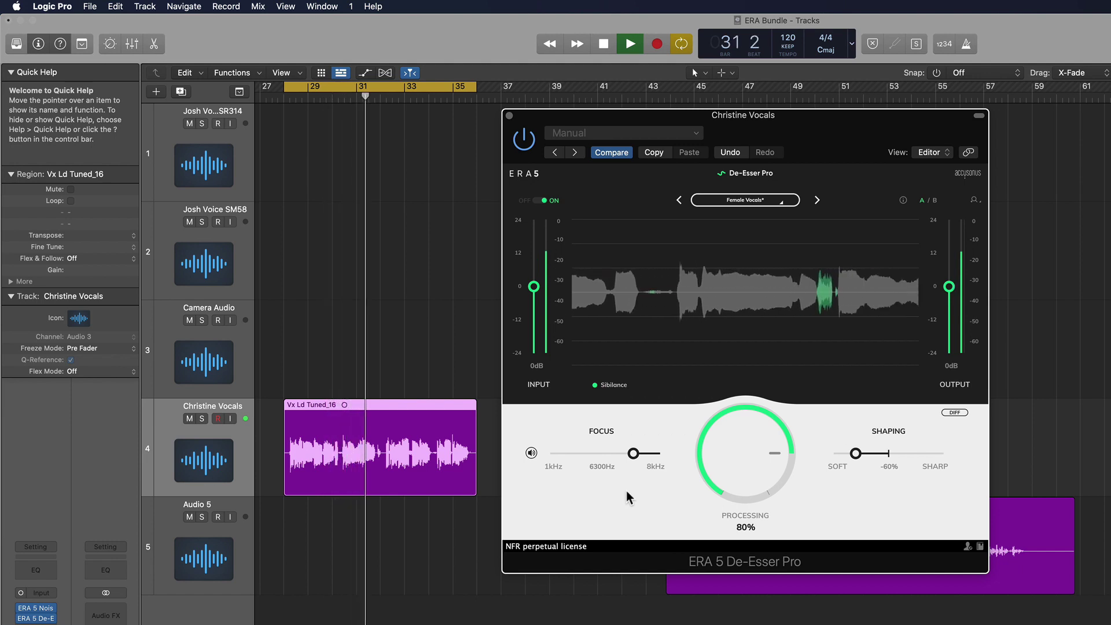
key(space)
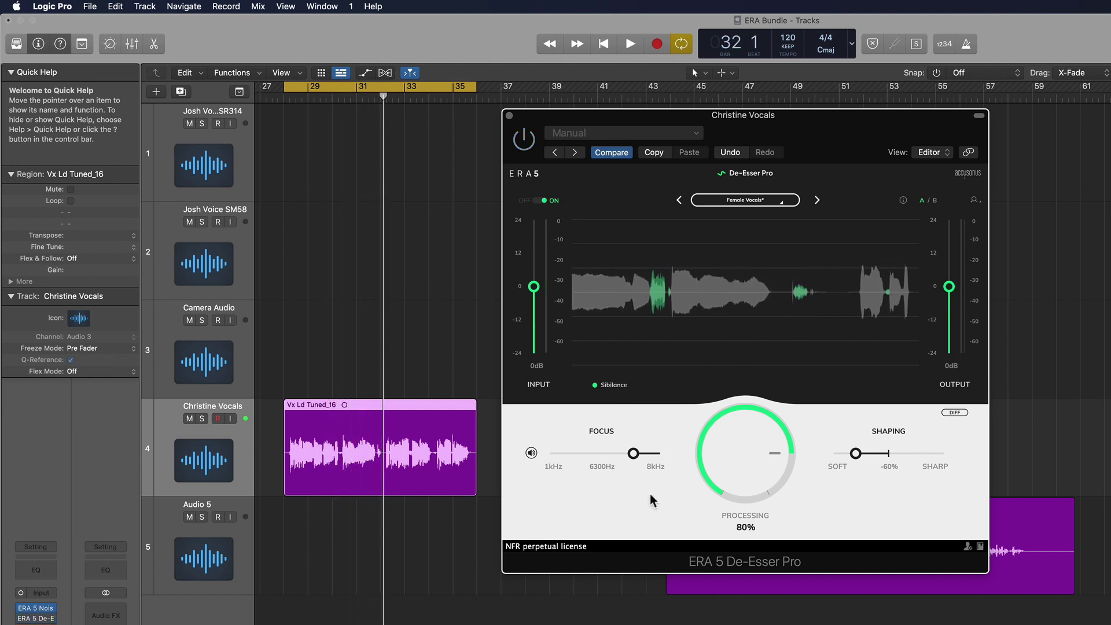
Step: Replay the vocal to compare it with De-Esser Pro bypassed, and raise the processing to 83%
key(space)
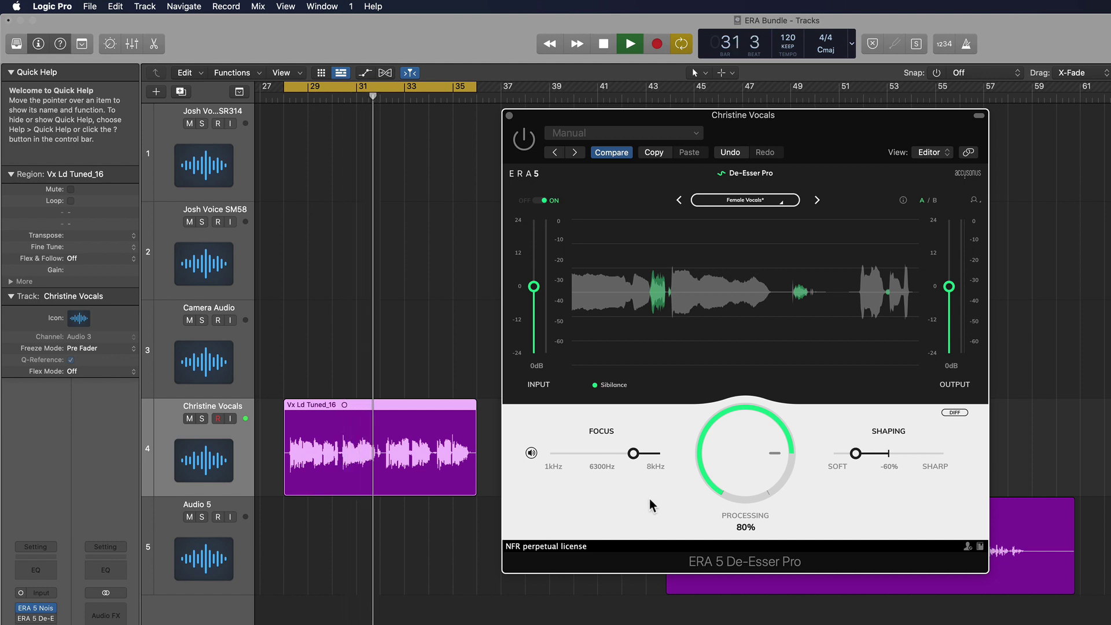
key(space)
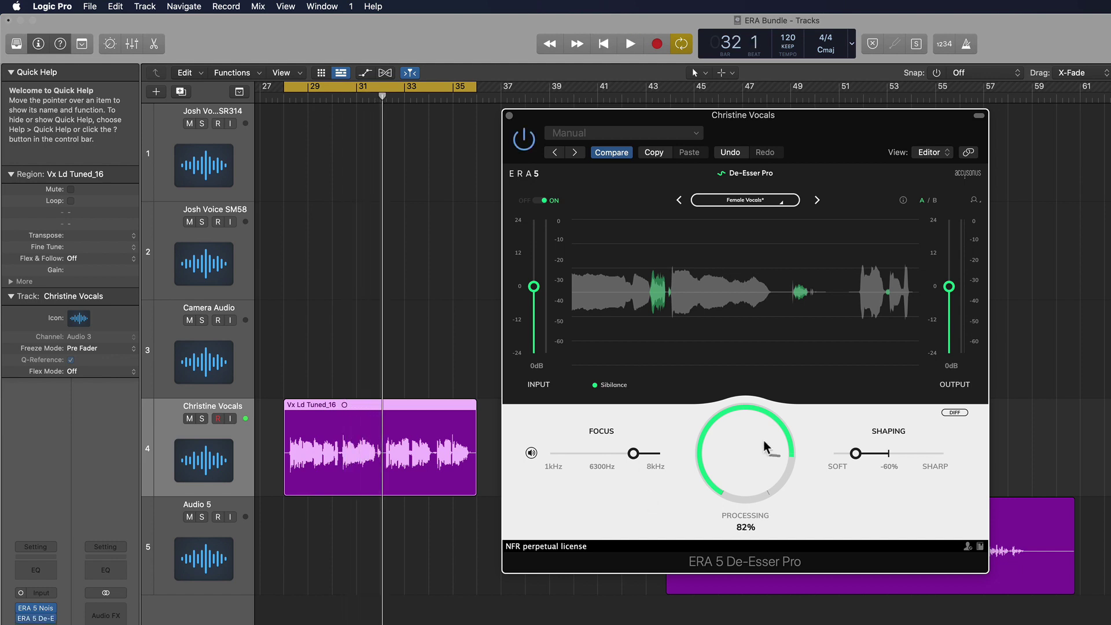
key(space)
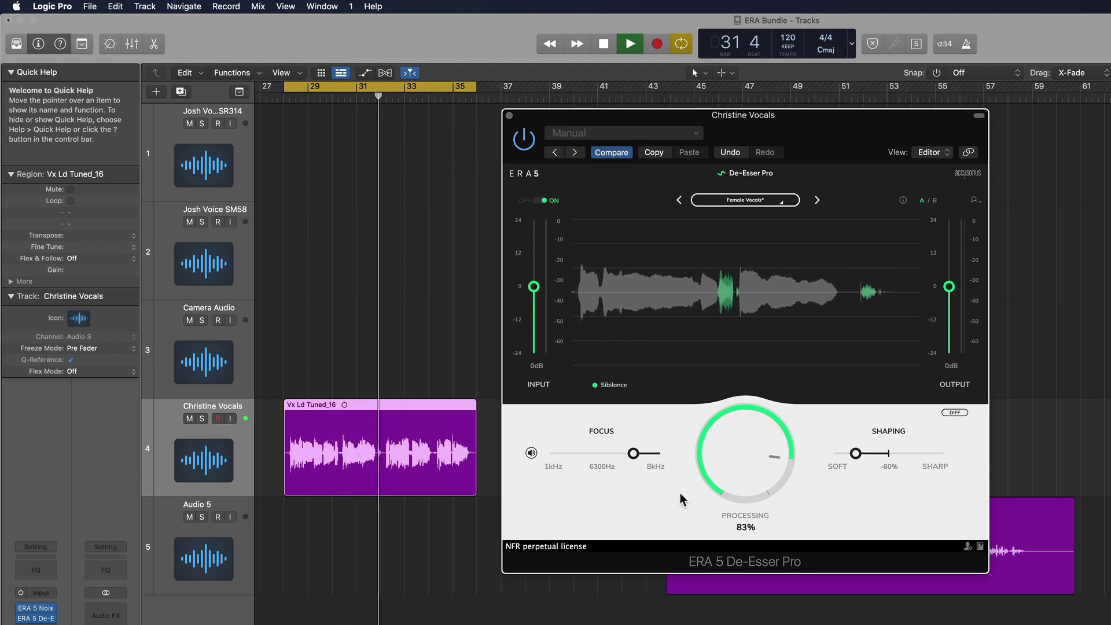
key(space)
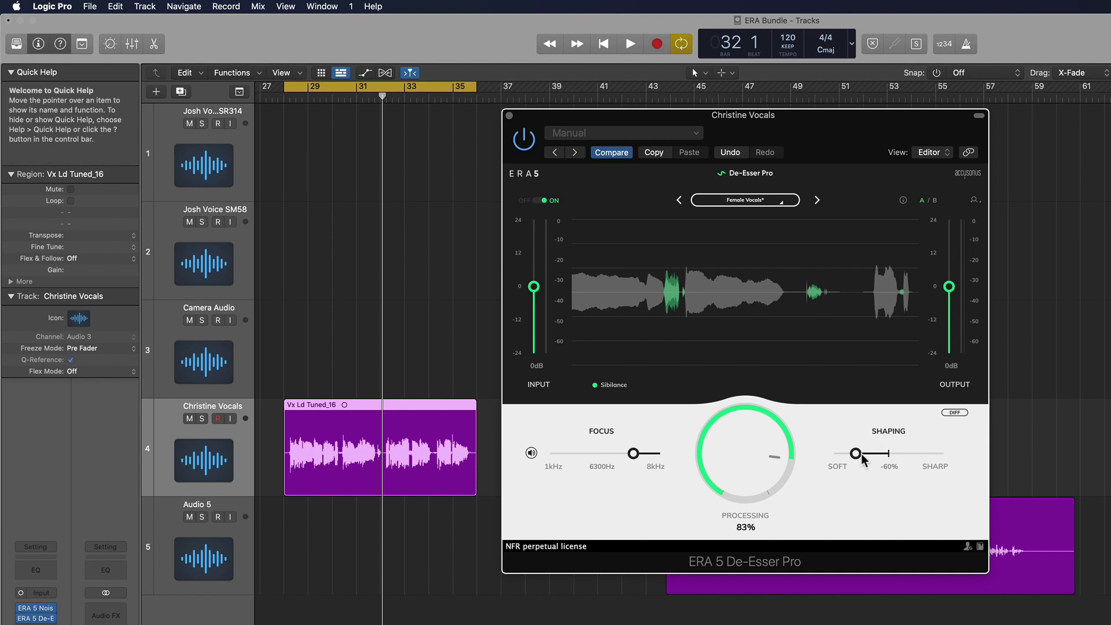
Step: Set De-Esser Pro's shaping to -49% and tune the focus frequency to around 5492 Hz while listening to the focus band
mouse_move(883, 461)
mouse_down()
mouse_move(922, 466)
mouse_move(869, 467)
mouse_up()
click(531, 453)
key(space)
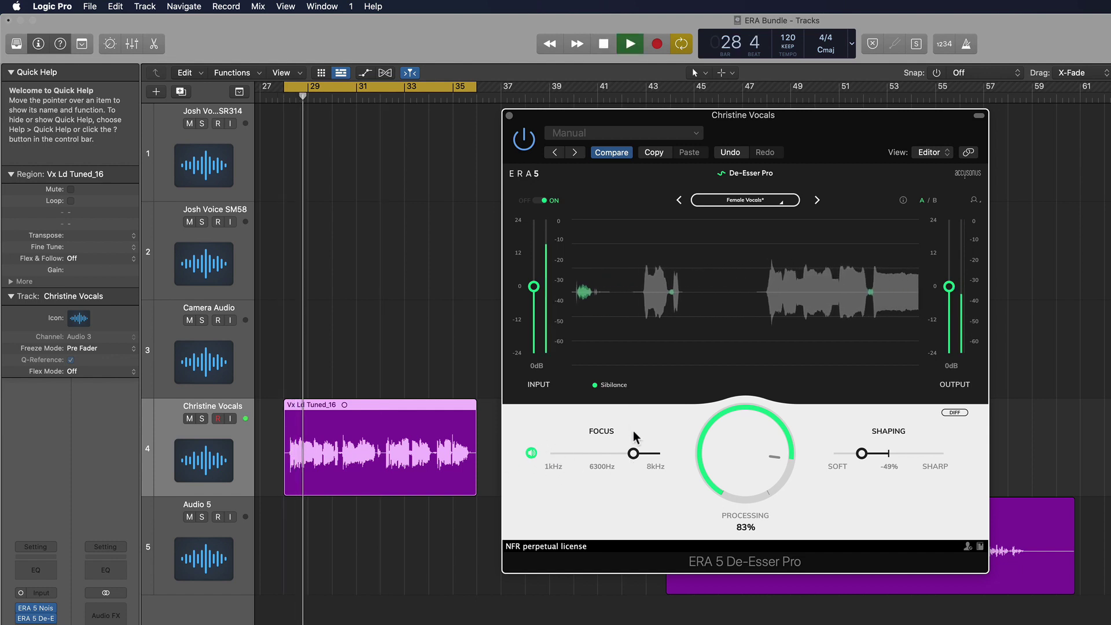
drag(634, 457, 620, 467)
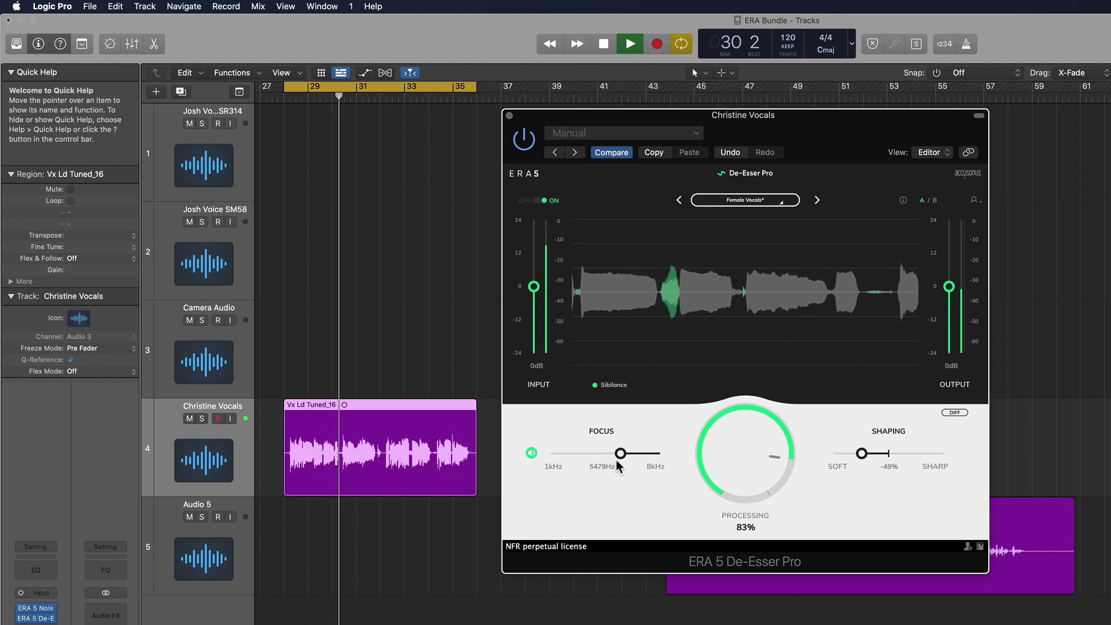
click(531, 452)
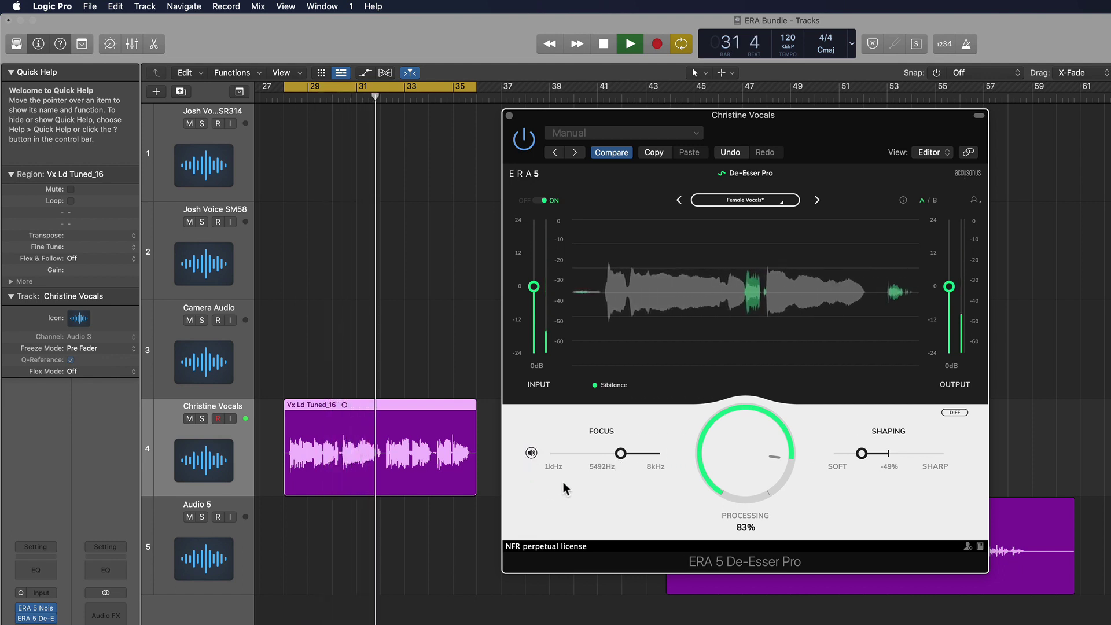
key(space)
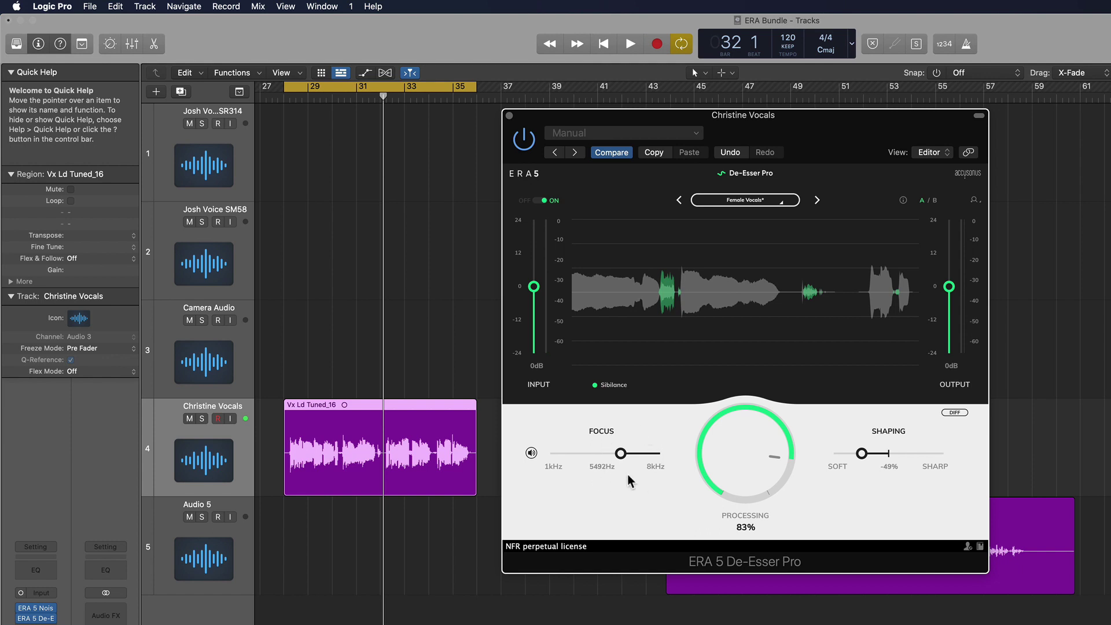
mouse_move(611, 463)
mouse_down()
mouse_move(640, 462)
mouse_move(607, 461)
mouse_move(624, 462)
mouse_up()
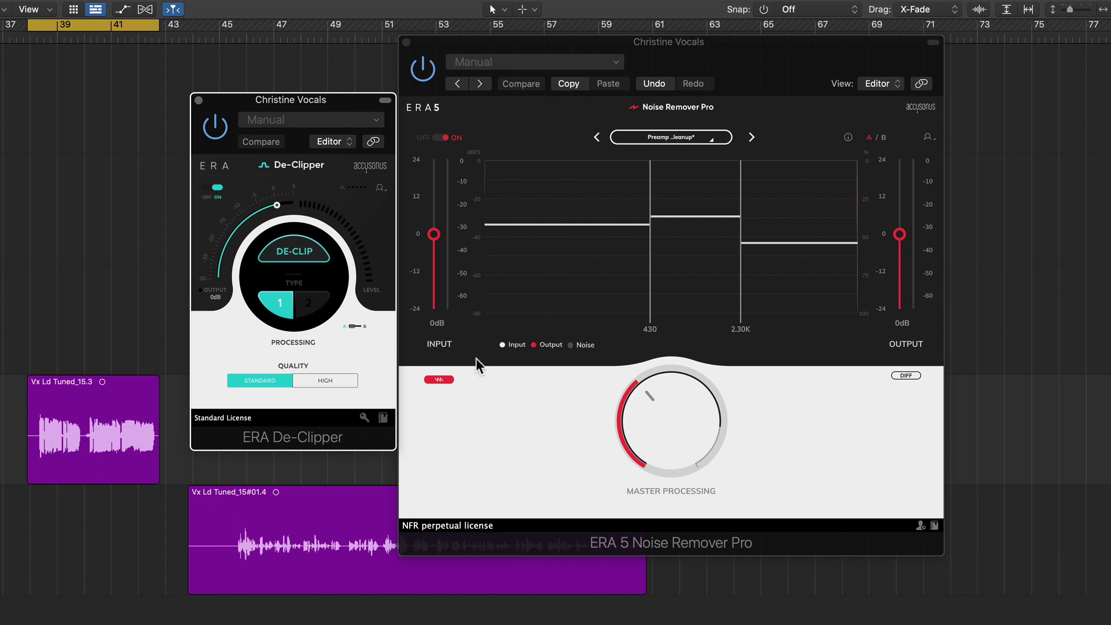
click(675, 138)
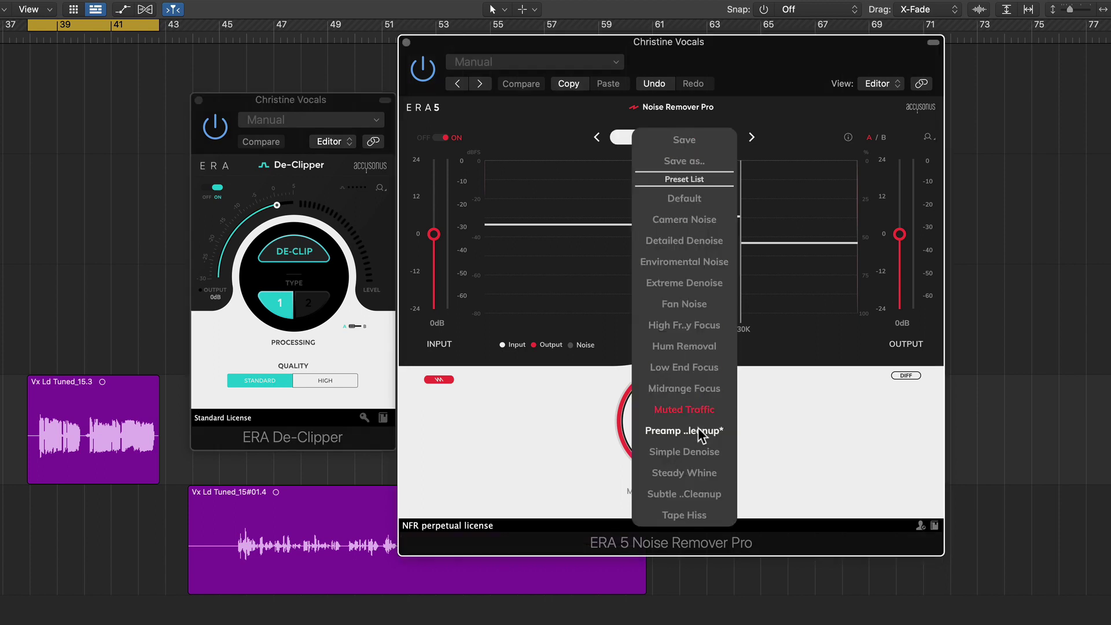
click(832, 424)
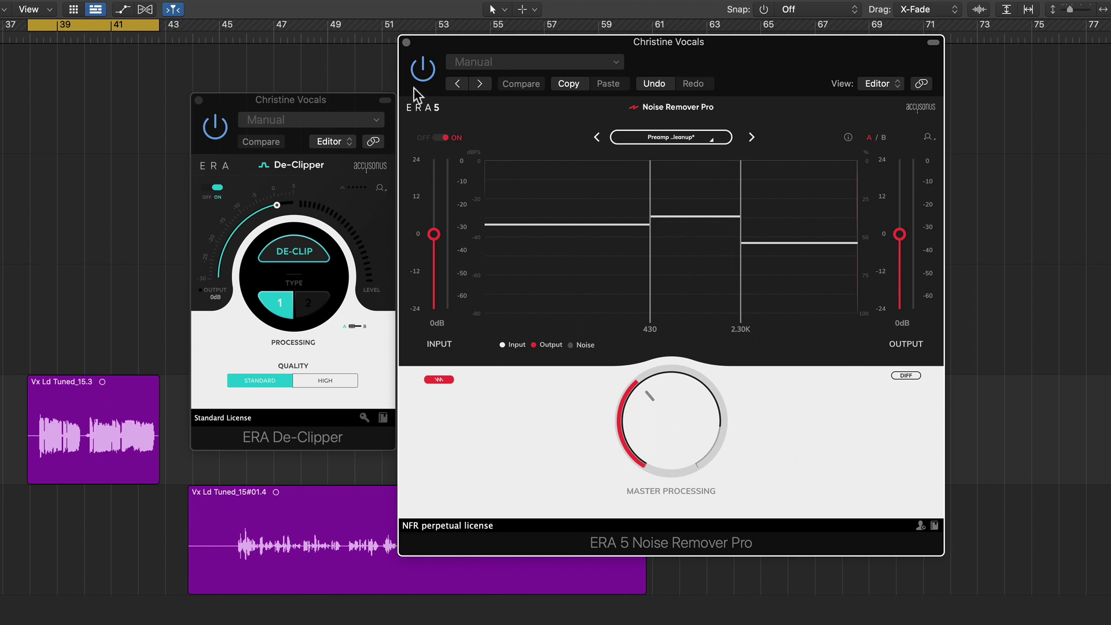
Step: Bypass Noise Remover Pro and De-Clipper on the vocal track and play the clipped vocal region
click(423, 69)
click(215, 126)
key(space)
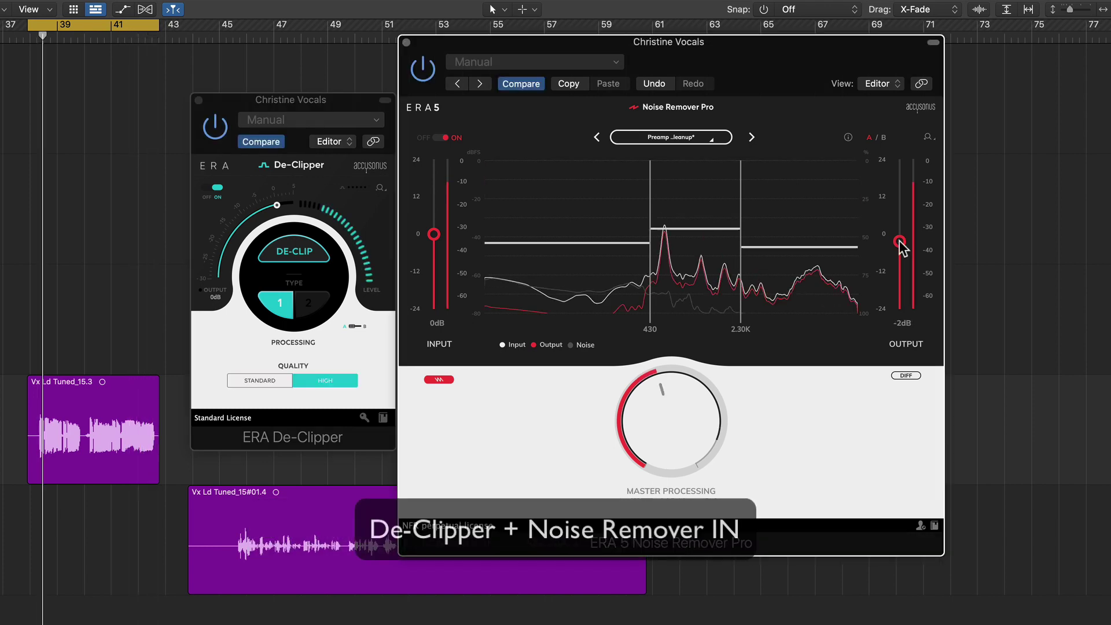
Step: Lower Noise Remover Pro's output to -3 dB while the vocal plays with both plug-ins active
drag(899, 241, 899, 243)
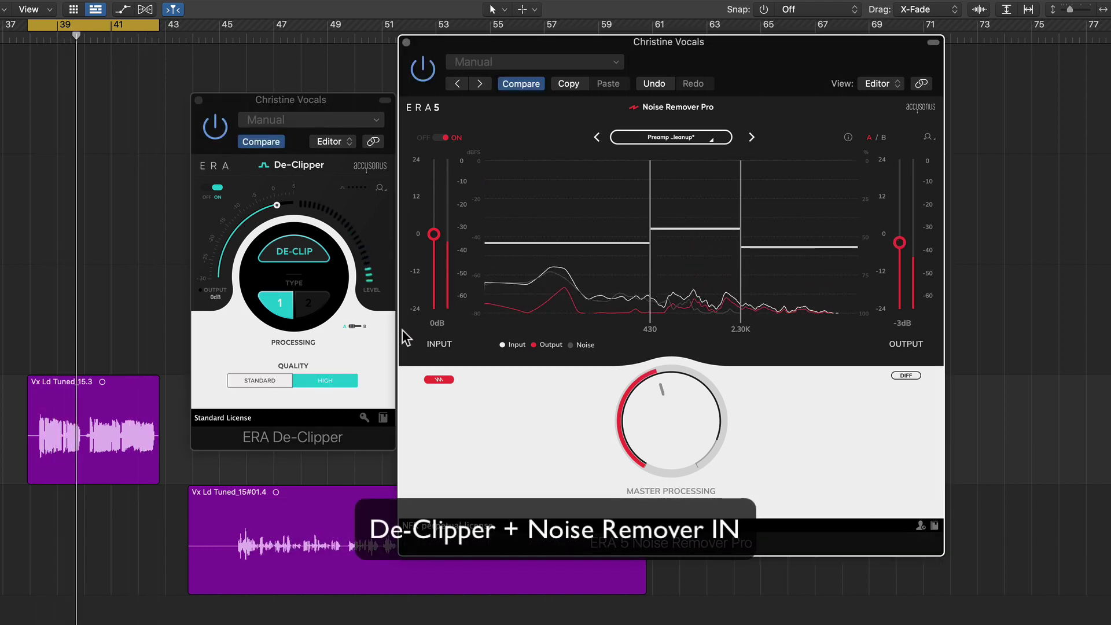
click(384, 339)
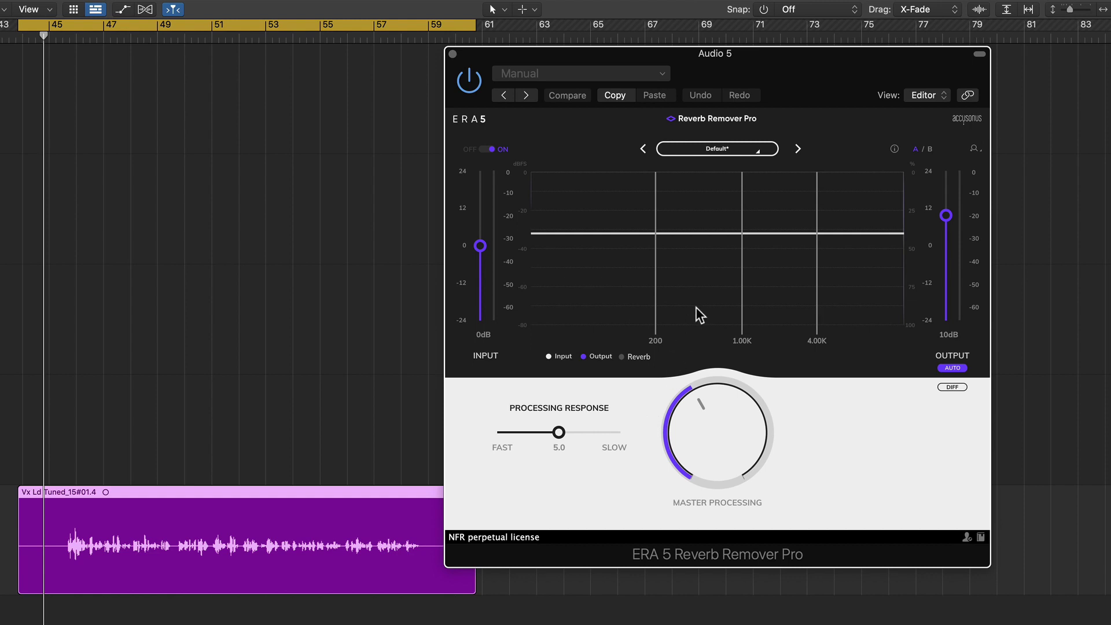
Step: Bypass Reverb Remover Pro on Audio 5 and play the unprocessed region from near its beginning
click(467, 83)
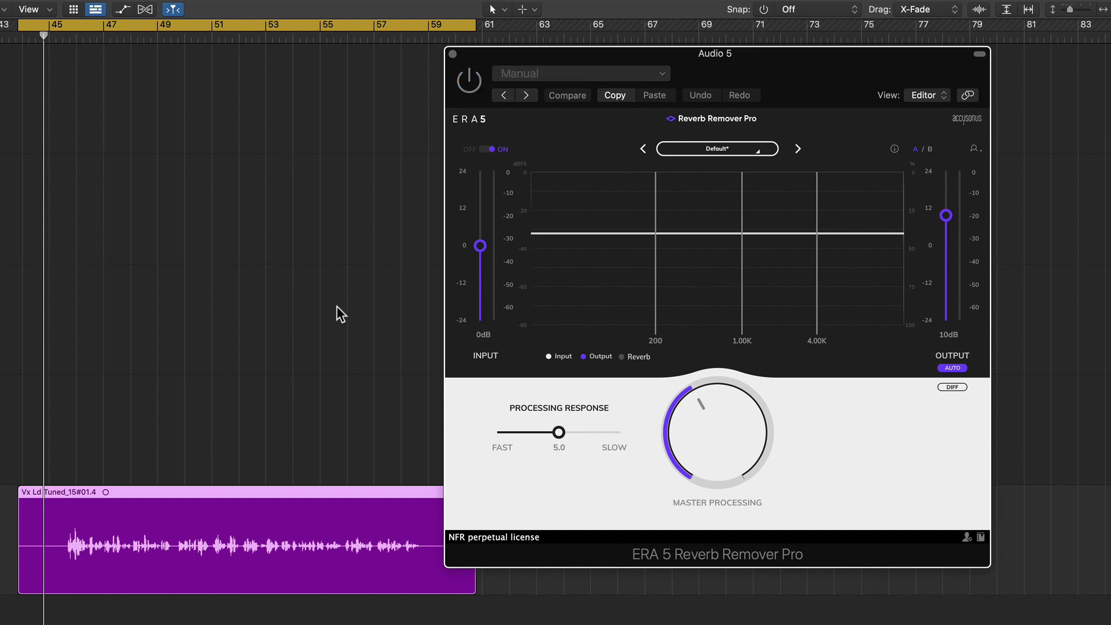
click(94, 557)
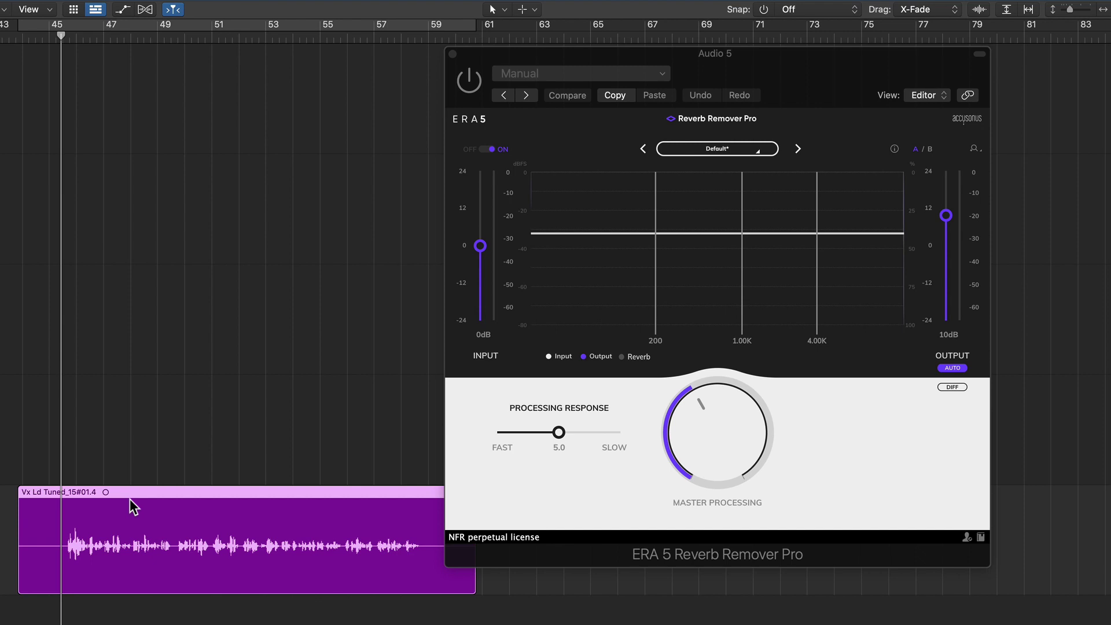
key(space)
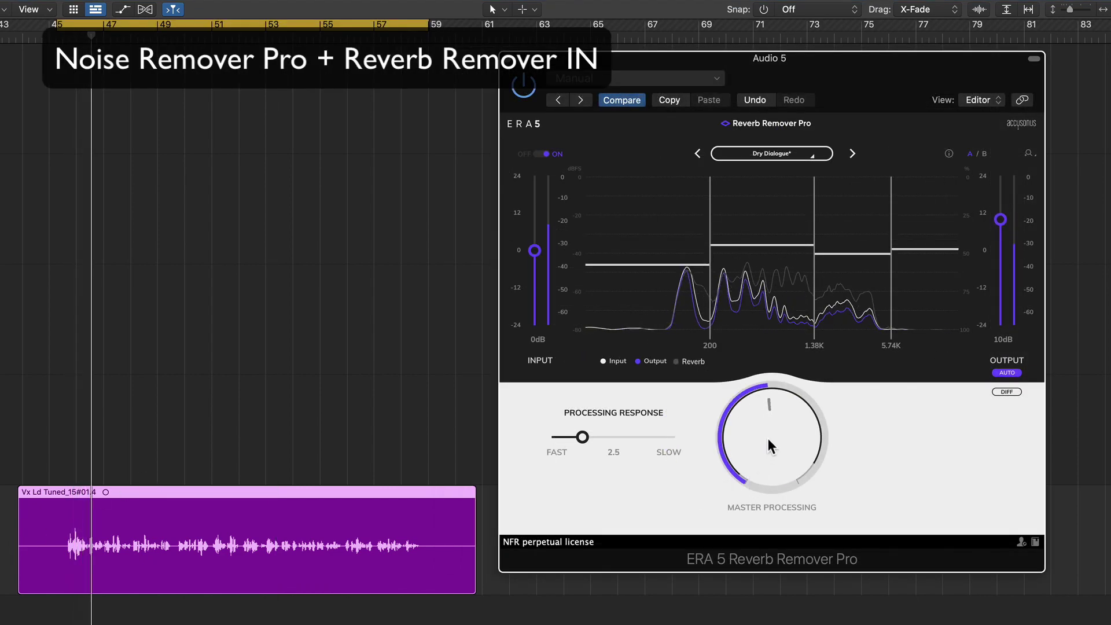
Step: Lower Reverb Remover Pro's master processing, set the band below 200 Hz to 35%, reduce the 200 Hz–1.38 kHz band, and increase the two bands above
drag(768, 439, 755, 452)
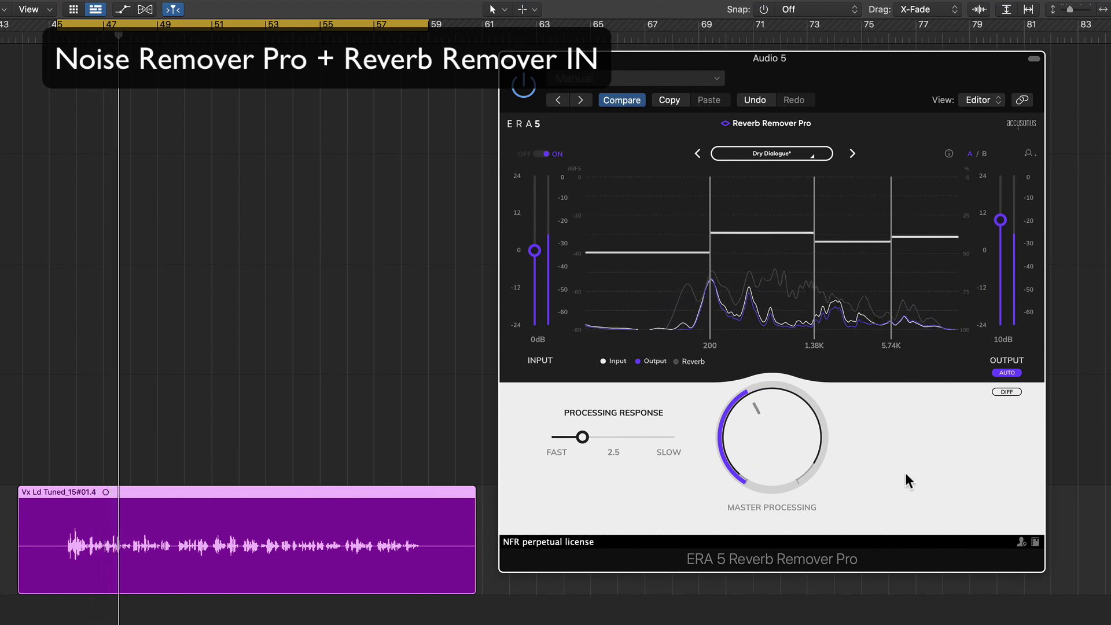
drag(629, 252, 625, 226)
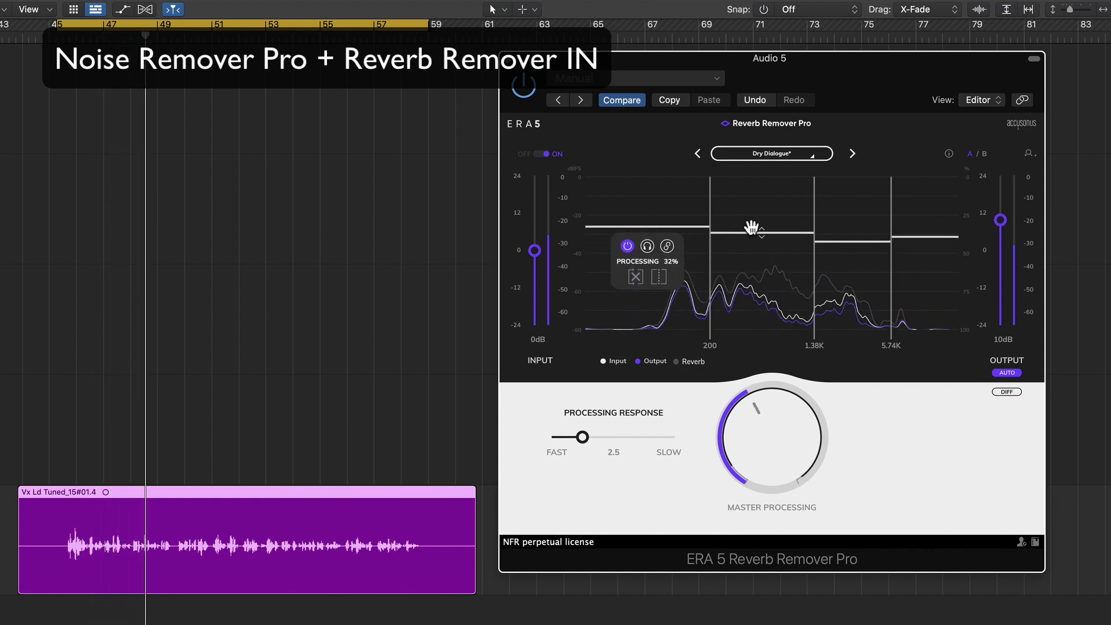
drag(752, 229, 751, 225)
drag(663, 226, 659, 231)
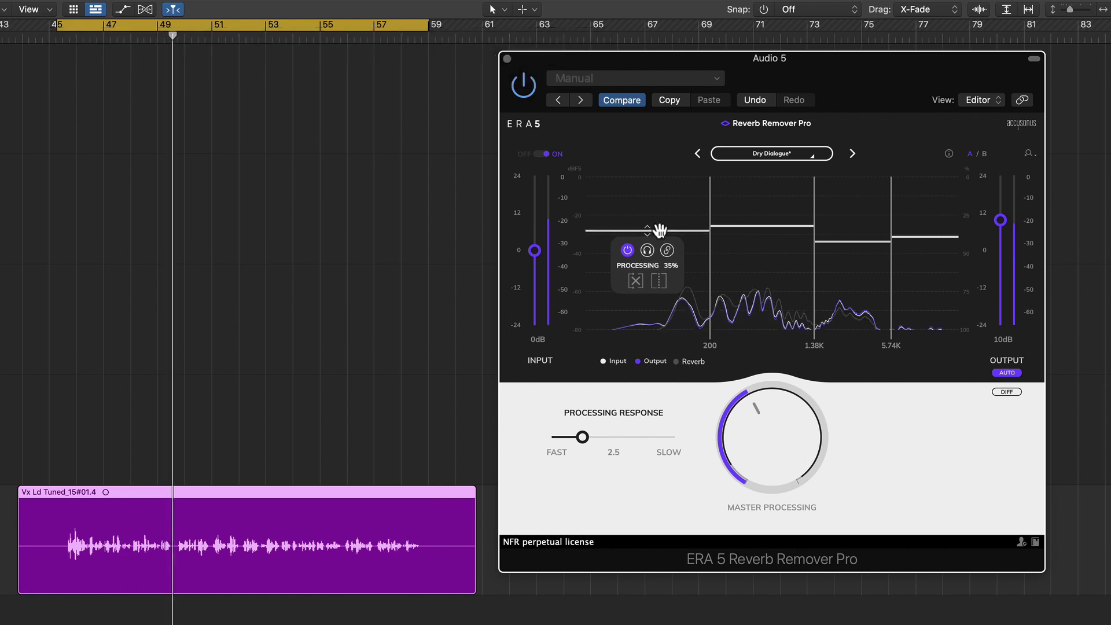
drag(851, 241, 930, 253)
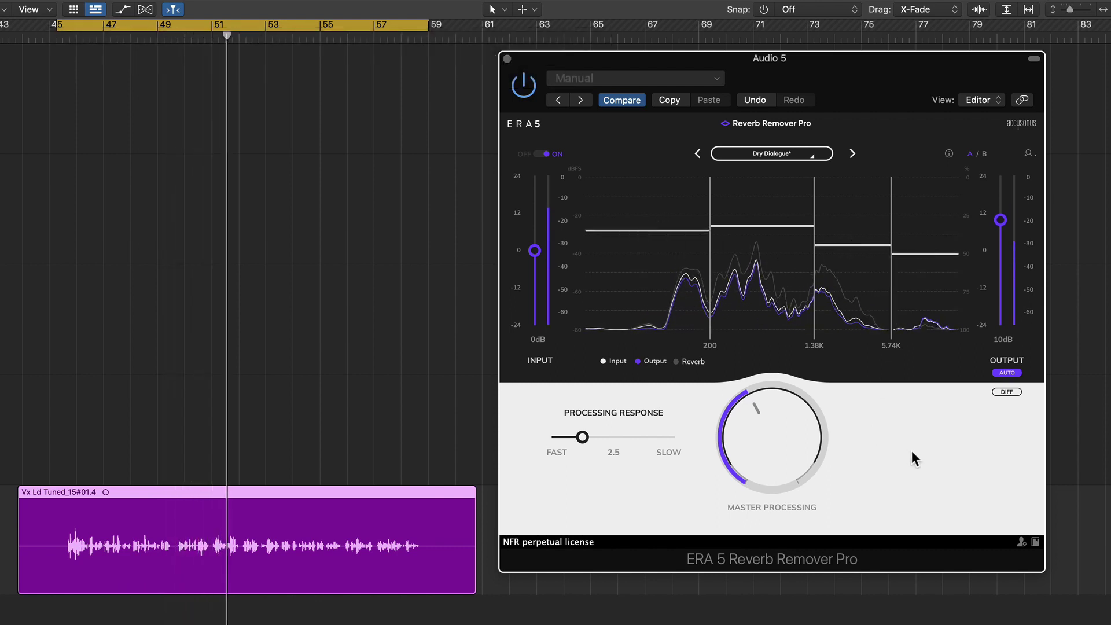
Step: Bypass Reverb Remover Pro on Audio 5 and replay the region for comparison
key(space)
click(524, 86)
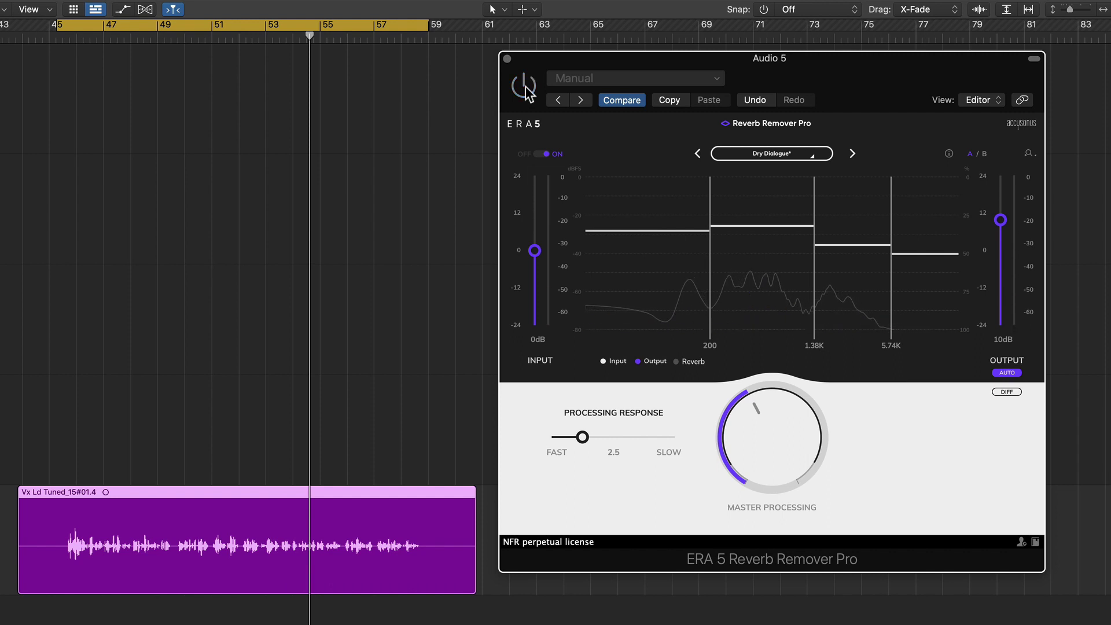
key(space)
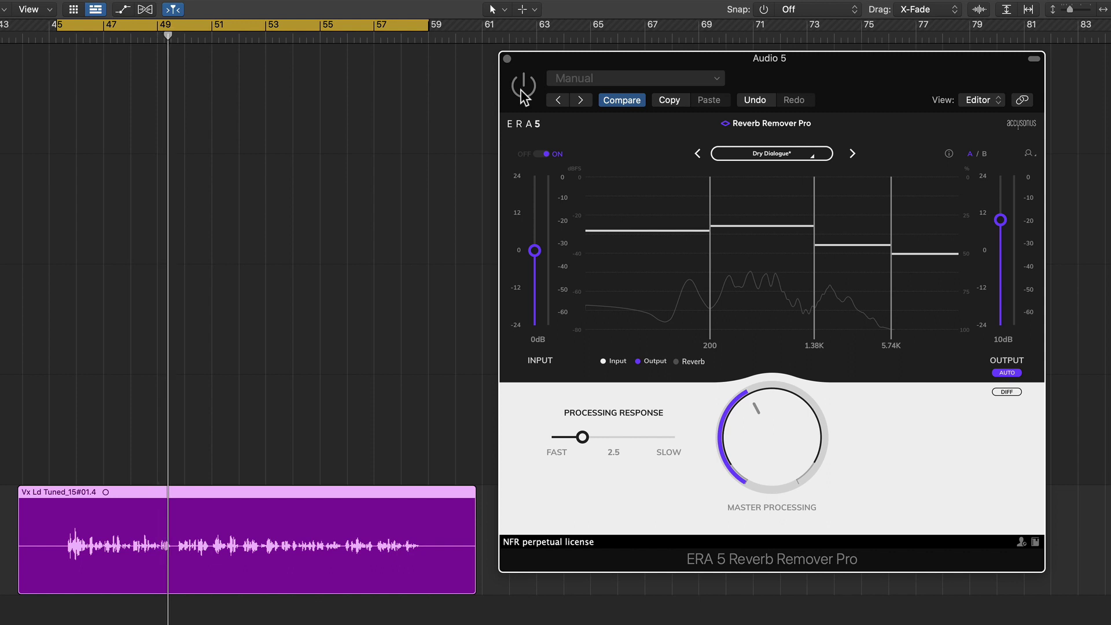
Step: Re-enable Reverb Remover Pro, raise its master processing slightly, and ease the reduction in the 1.38–5.74 kHz band
click(519, 89)
drag(782, 447, 785, 442)
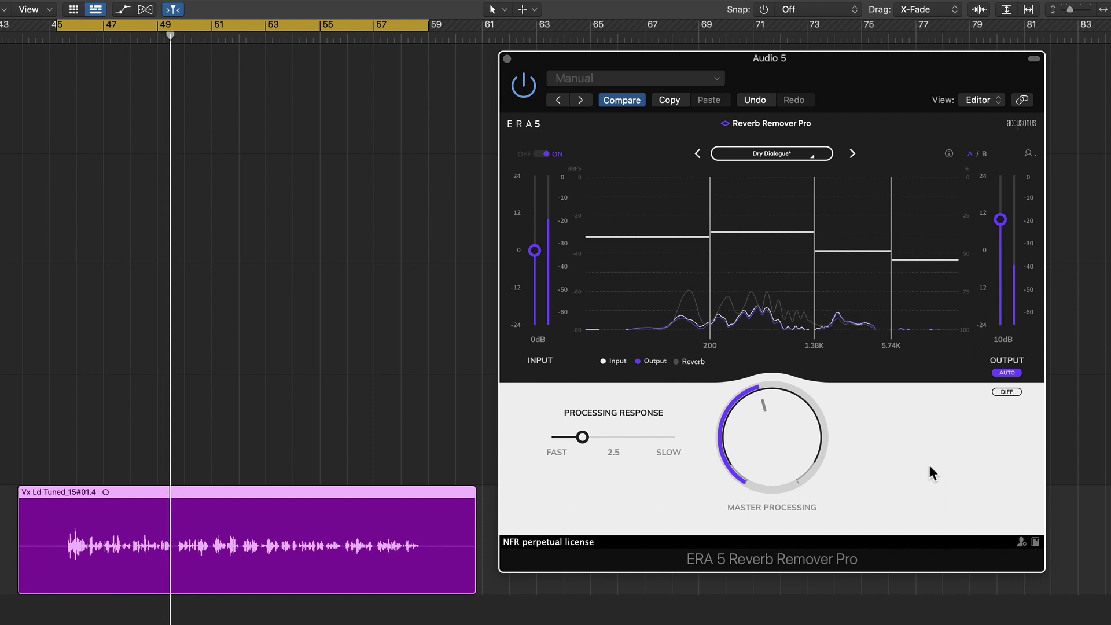
drag(866, 250, 867, 244)
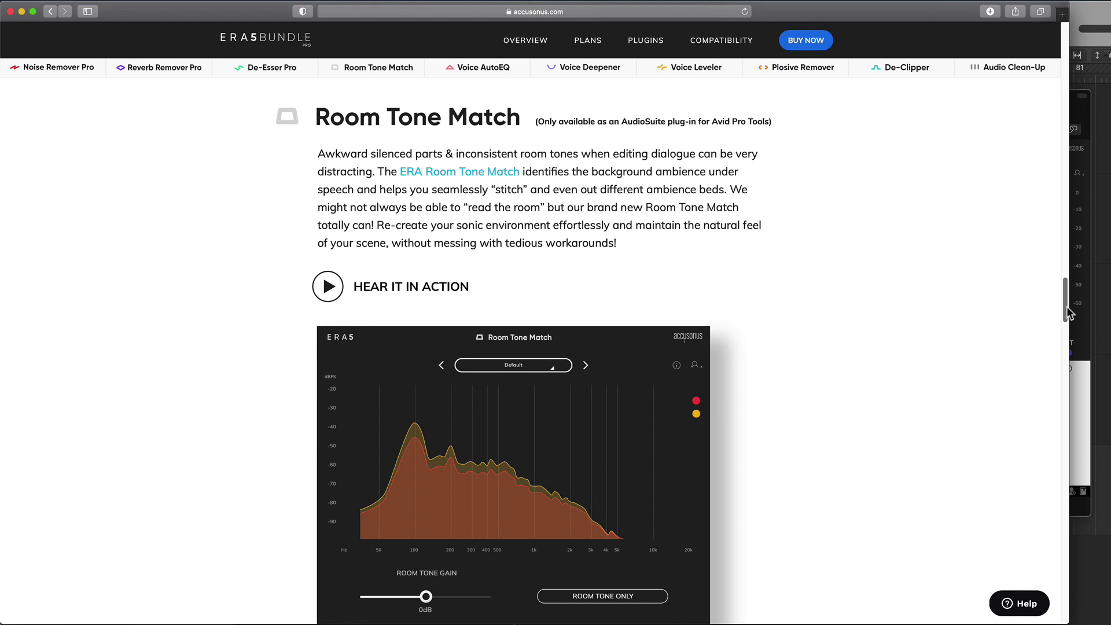
Step: Browse the accusonus ERA 5 Bundle web page from Room Tone Match down to Audio Clean-Up Assistant
scroll(1068, 313, down, 2)
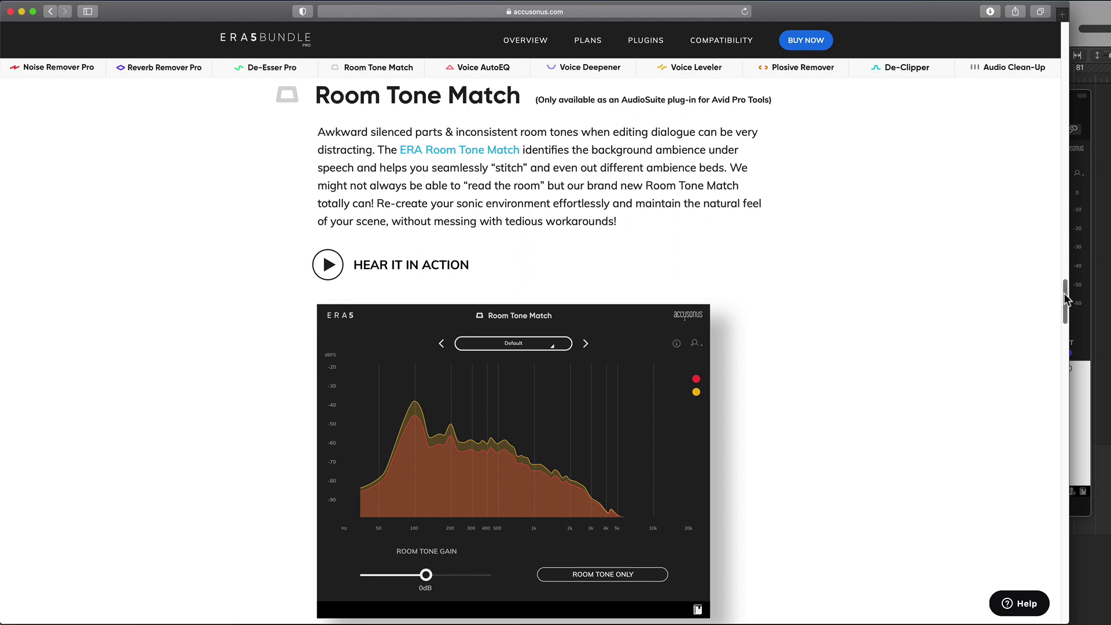
drag(1066, 298, 1035, 408)
scroll(1027, 467, down, 15)
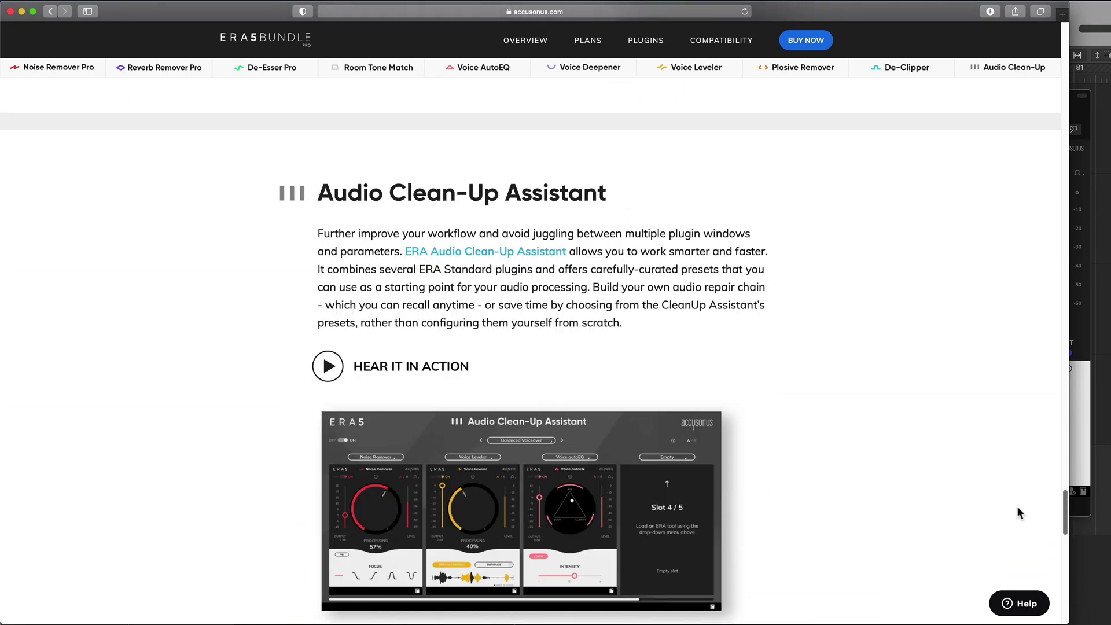